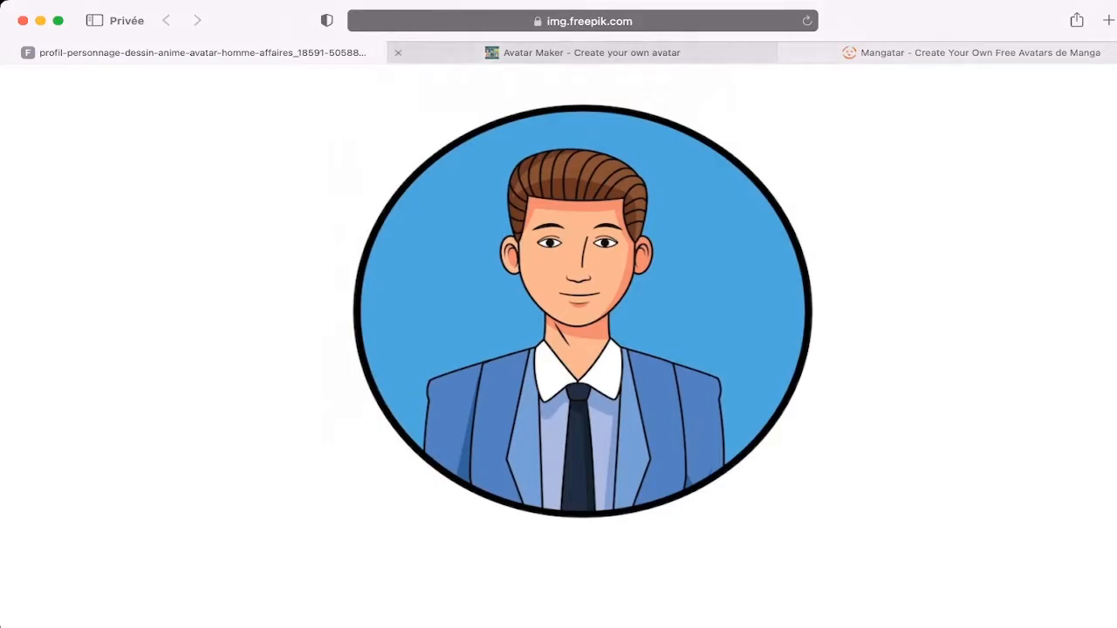
Step: Switch to the Avatar Maker site and start creating a cartoon avatar
{"action": "left_click", "coordinate": [582, 52]}
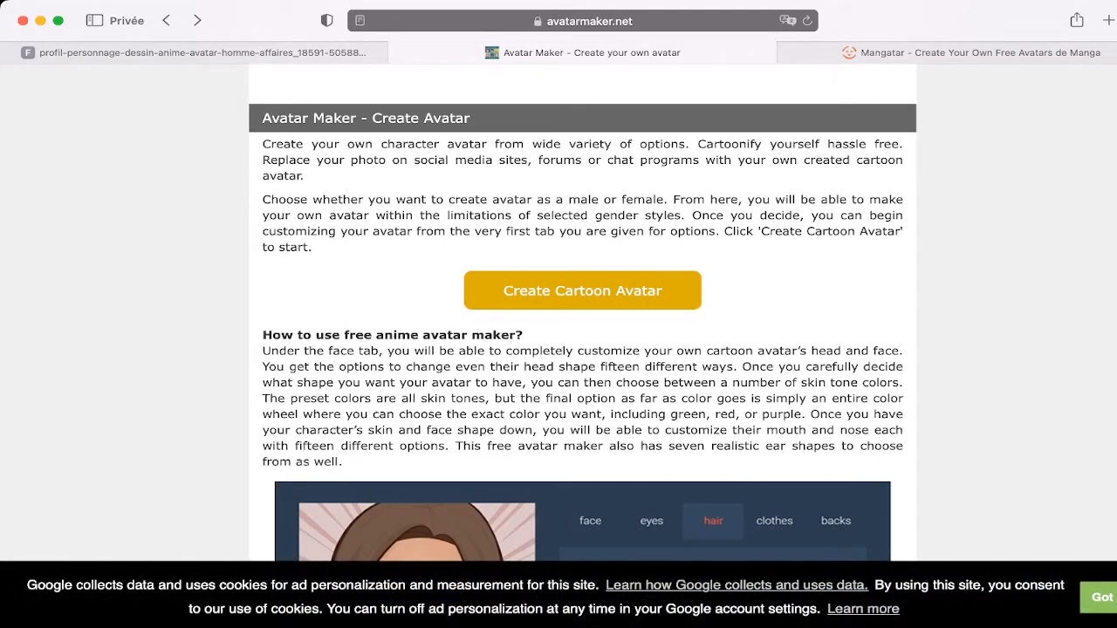
{"action": "scroll", "coordinate": [582, 332], "scroll_direction": "up", "scroll_amount": 4}
{"action": "scroll", "coordinate": [583, 332], "scroll_direction": "down", "scroll_amount": 3}
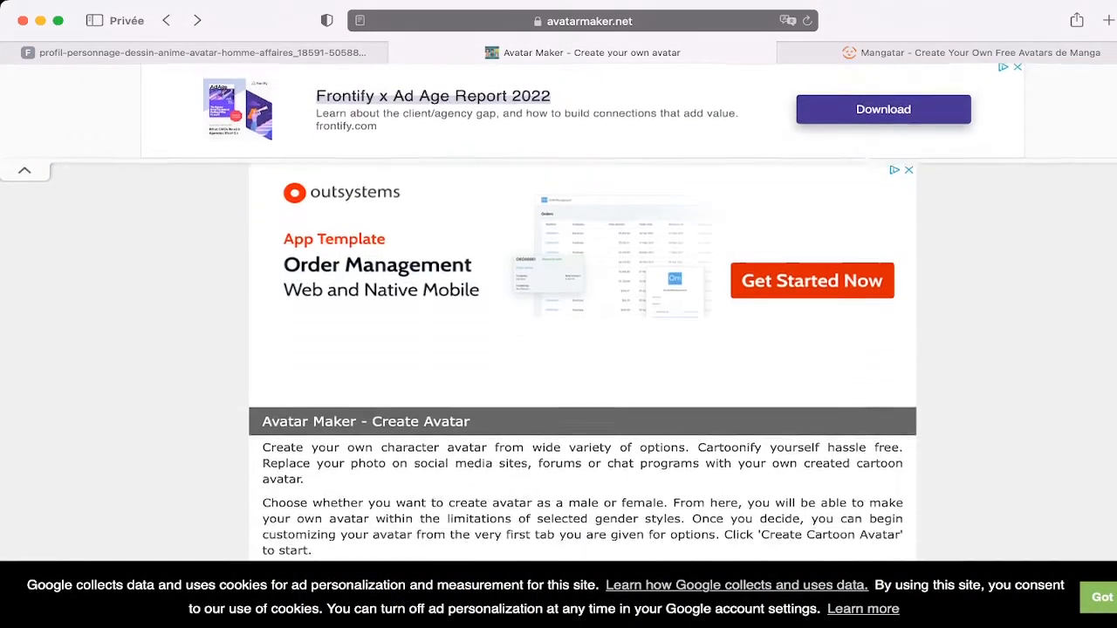
{"action": "scroll", "coordinate": [582, 367], "scroll_direction": "down", "scroll_amount": 3}
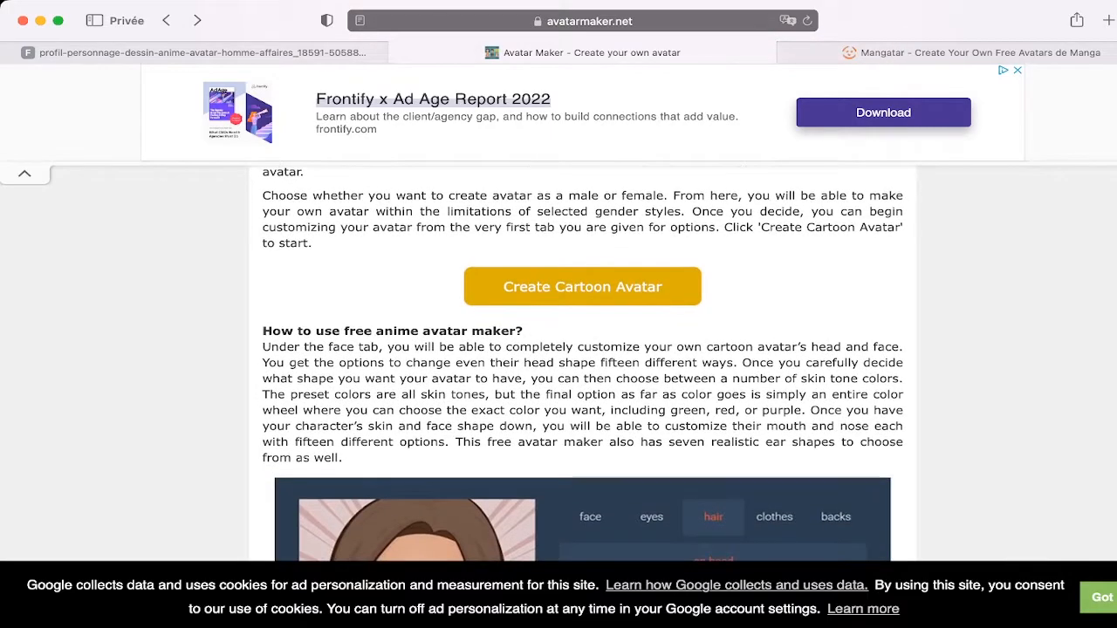
{"action": "left_click", "coordinate": [583, 286]}
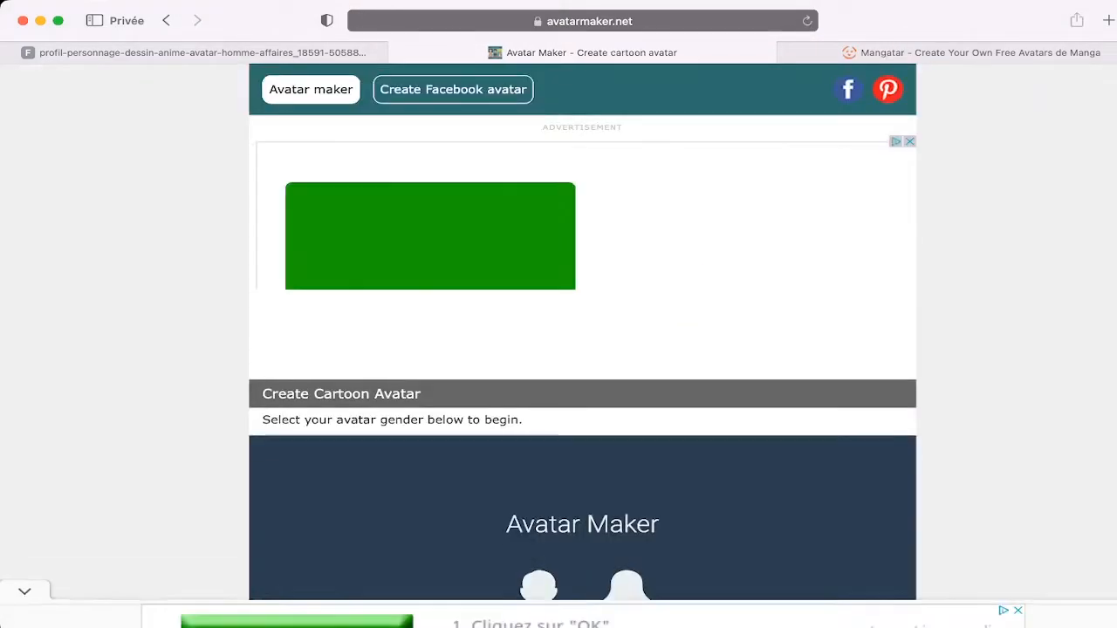
Step: Choose the male gender for the new cartoon avatar and bring the editor into view
{"action": "scroll", "coordinate": [583, 349], "scroll_direction": "down", "scroll_amount": 4}
{"action": "scroll", "coordinate": [582, 349], "scroll_direction": "down", "scroll_amount": 1}
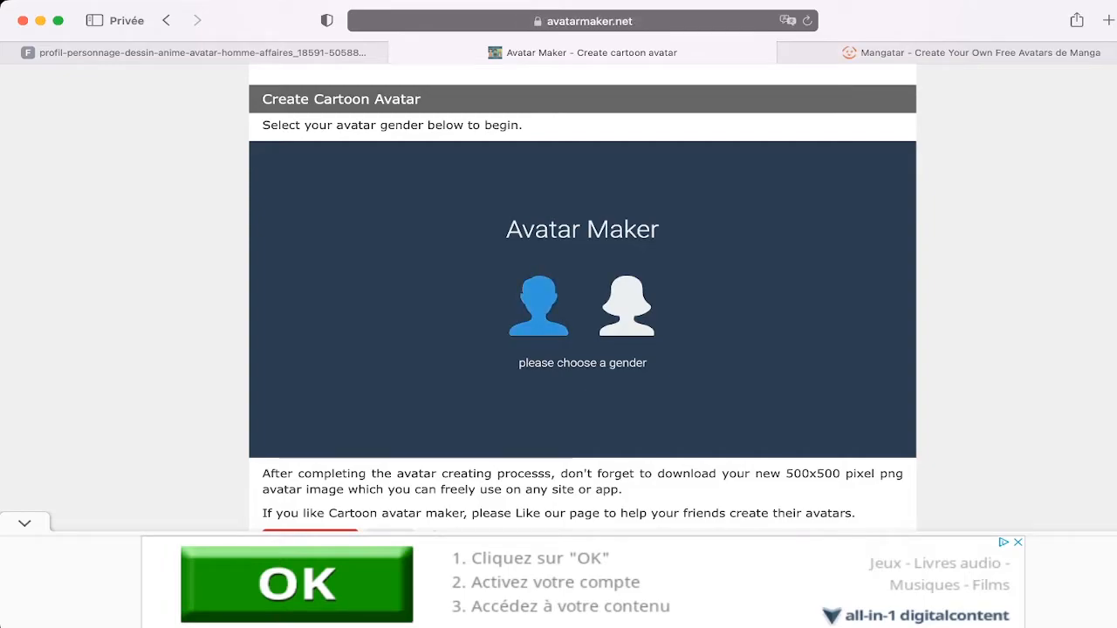
{"action": "left_click", "coordinate": [538, 305]}
{"action": "scroll", "coordinate": [582, 306], "scroll_direction": "down", "scroll_amount": 1}
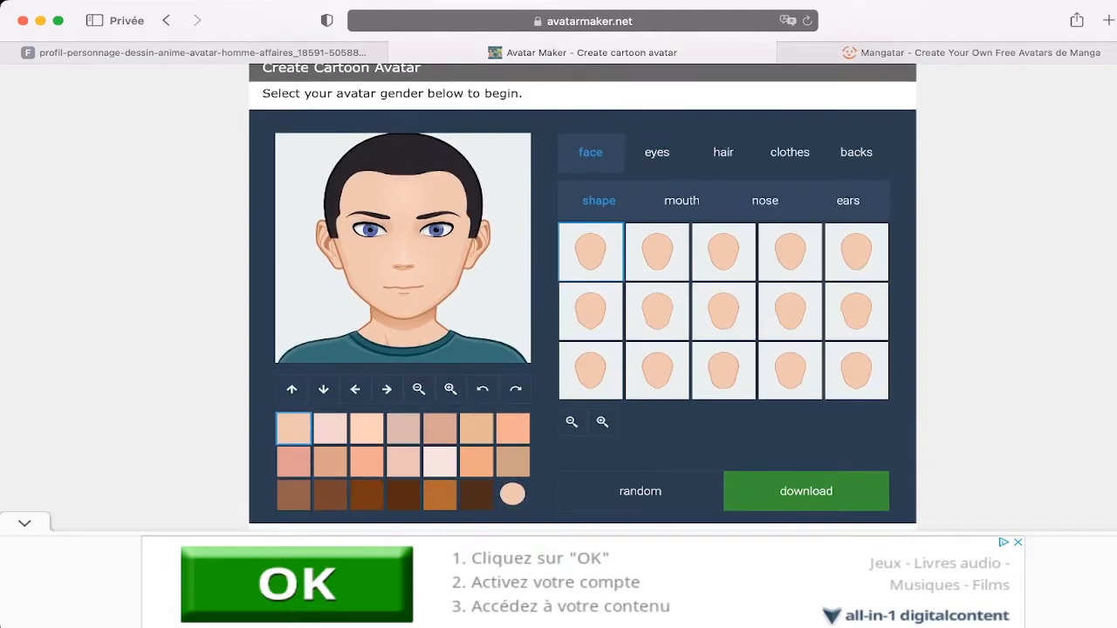
{"action": "scroll", "coordinate": [582, 306], "scroll_direction": "down", "scroll_amount": 1}
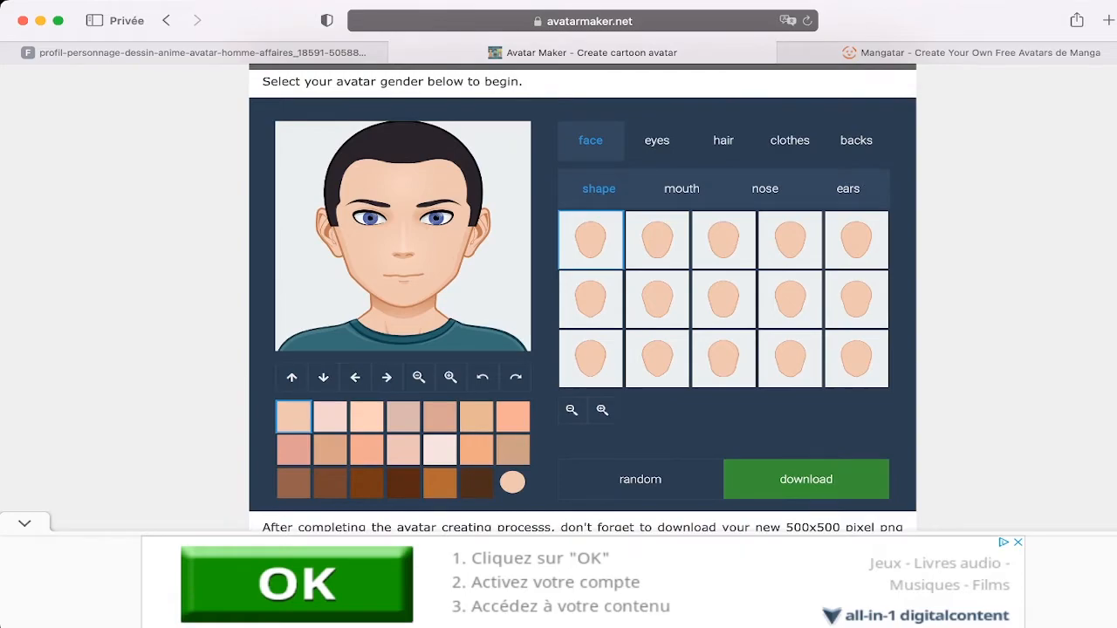
{"action": "scroll", "coordinate": [582, 305], "scroll_direction": "down", "scroll_amount": 1}
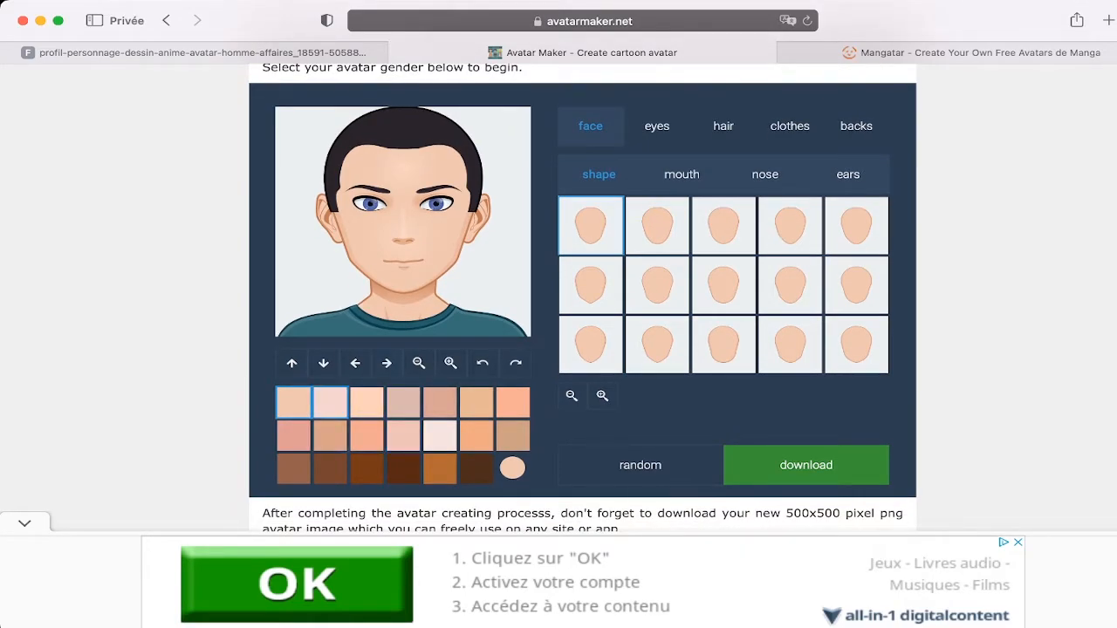
Step: Try several preset skin tones on the avatar, including dark brown, and a custom green #7ad1b2
{"action": "left_click", "coordinate": [367, 403]}
{"action": "left_click", "coordinate": [367, 436]}
{"action": "left_click", "coordinate": [403, 469]}
{"action": "left_click", "coordinate": [513, 468]}
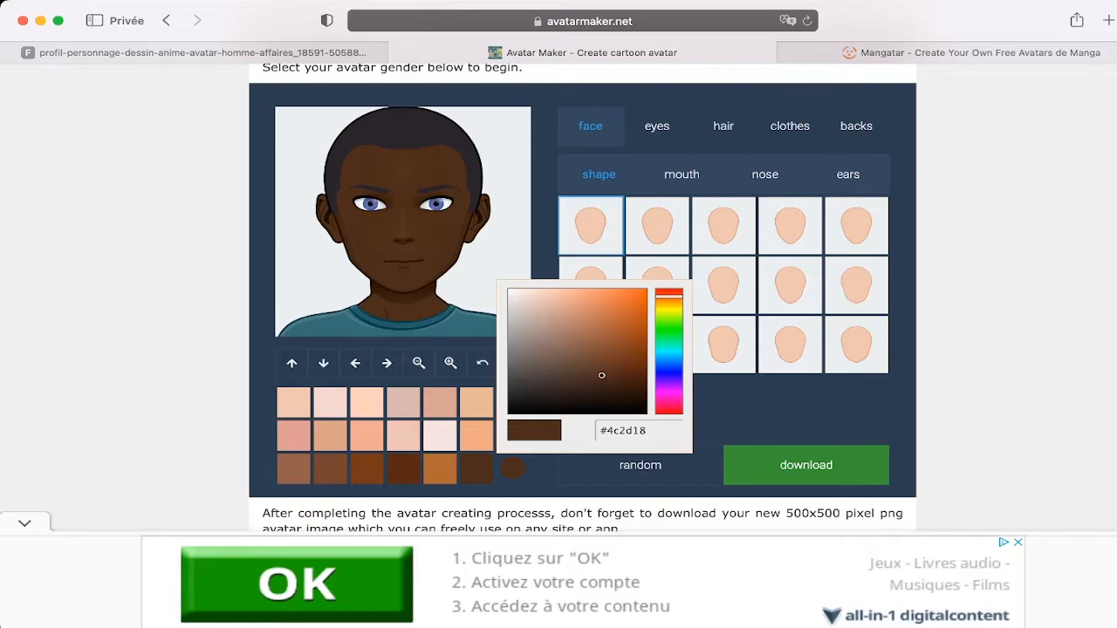
{"action": "mouse_move", "coordinate": [602, 376]}
{"action": "left_mouse_down"}
{"action": "mouse_move", "coordinate": [578, 351]}
{"action": "mouse_move", "coordinate": [598, 336]}
{"action": "mouse_move", "coordinate": [565, 309]}
{"action": "left_mouse_up"}
{"action": "left_click", "coordinate": [670, 343]}
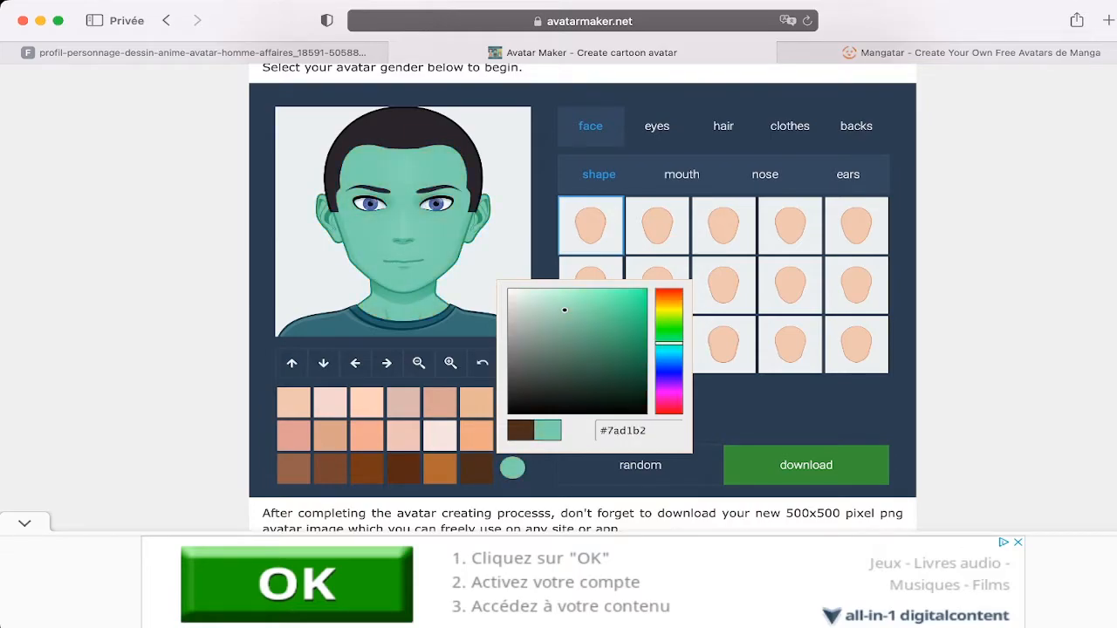
Step: Set the avatar's skin to a custom light tan colour
{"action": "left_click", "coordinate": [621, 344]}
{"action": "left_click", "coordinate": [670, 351]}
{"action": "mouse_move", "coordinate": [621, 345]}
{"action": "left_mouse_down"}
{"action": "mouse_move", "coordinate": [622, 316]}
{"action": "mouse_move", "coordinate": [583, 304]}
{"action": "mouse_move", "coordinate": [599, 323]}
{"action": "mouse_move", "coordinate": [568, 317]}
{"action": "mouse_move", "coordinate": [556, 304]}
{"action": "left_mouse_up"}
{"action": "left_click", "coordinate": [670, 295]}
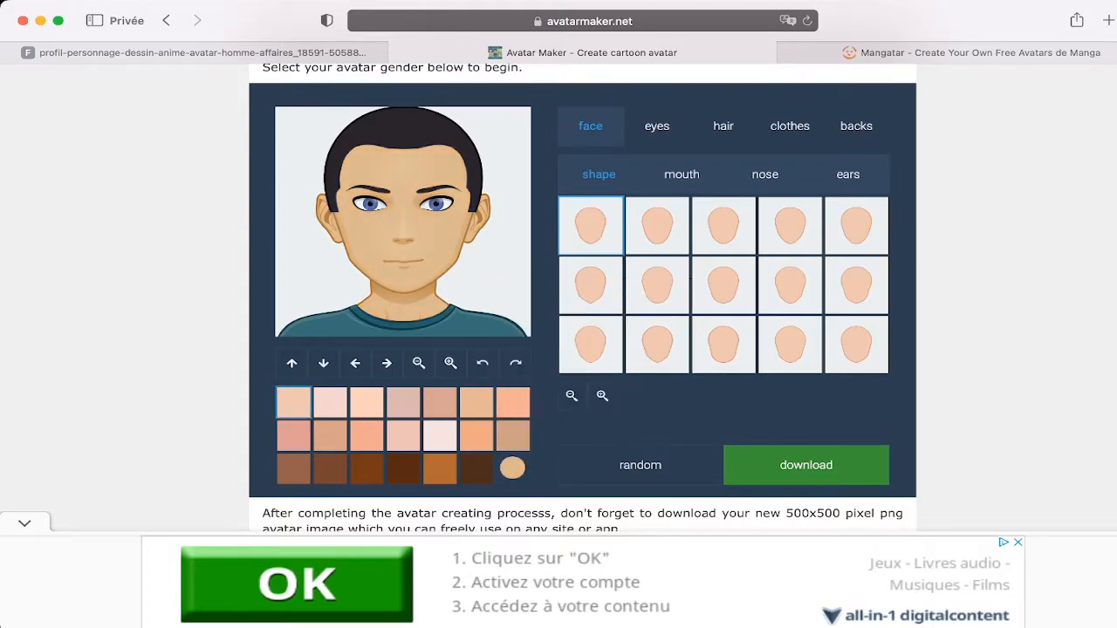
Step: Try shifting the avatar down, up, left and right within its frame, bringing it back to its original position
{"action": "left_click", "coordinate": [323, 363]}
{"action": "left_click", "coordinate": [323, 363]}
{"action": "left_click", "coordinate": [292, 363]}
{"action": "left_click", "coordinate": [291, 363]}
{"action": "left_click", "coordinate": [291, 363]}
{"action": "left_click", "coordinate": [323, 363]}
{"action": "left_click", "coordinate": [356, 363]}
{"action": "left_click", "coordinate": [355, 363]}
{"action": "left_click", "coordinate": [387, 363]}
{"action": "left_click", "coordinate": [386, 363]}
Step: Give the avatar the third face shape of the first row
{"action": "scroll", "coordinate": [583, 302], "scroll_direction": "up", "scroll_amount": 1}
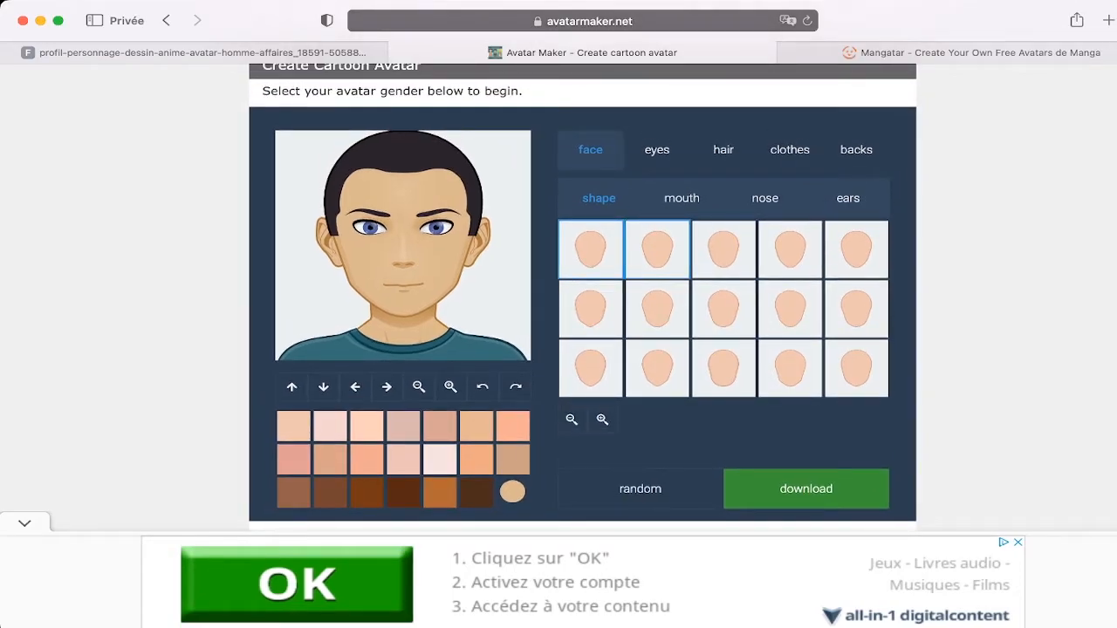
{"action": "left_click", "coordinate": [657, 249]}
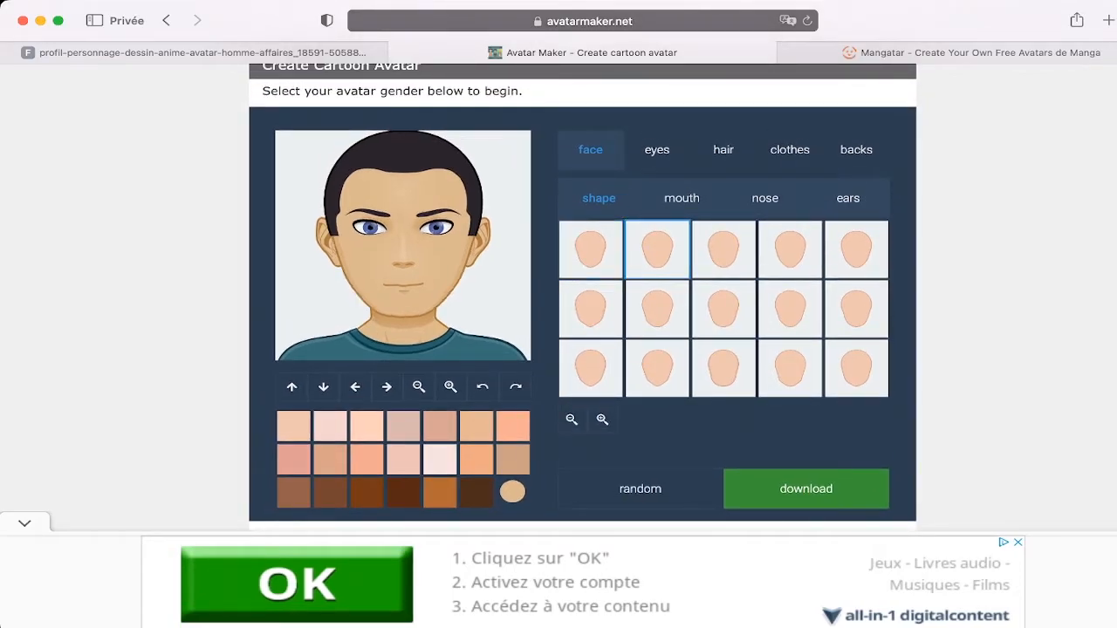
{"action": "left_click", "coordinate": [723, 250]}
Step: Try several mouth shapes and give the avatar the closed pink lips at the end of the second row
{"action": "left_click", "coordinate": [682, 198]}
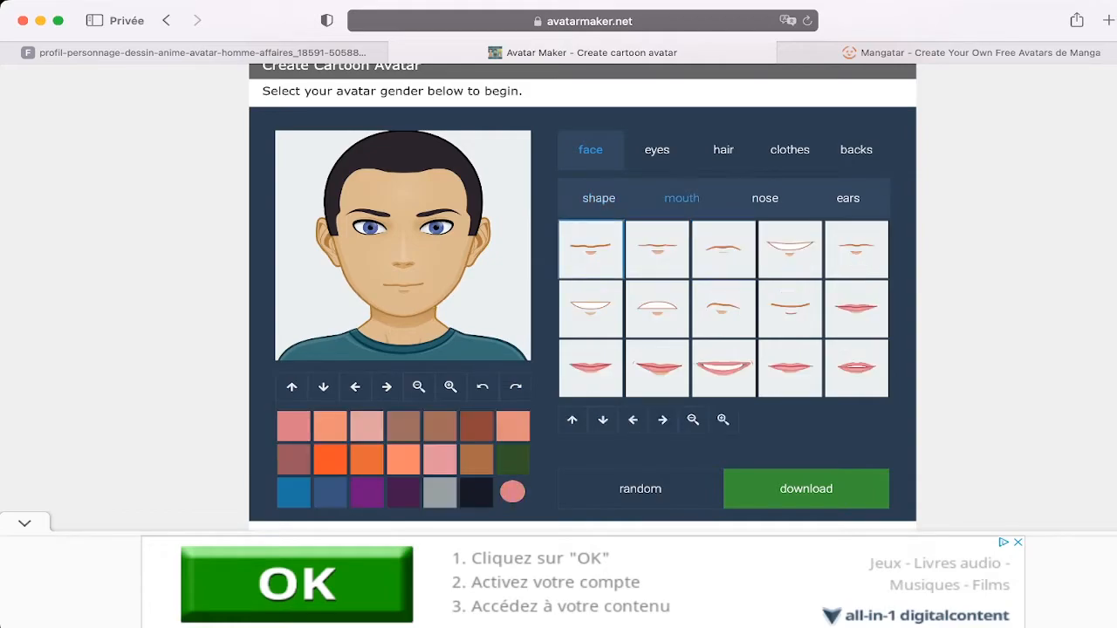
{"action": "left_click", "coordinate": [657, 308]}
{"action": "left_click", "coordinate": [657, 250]}
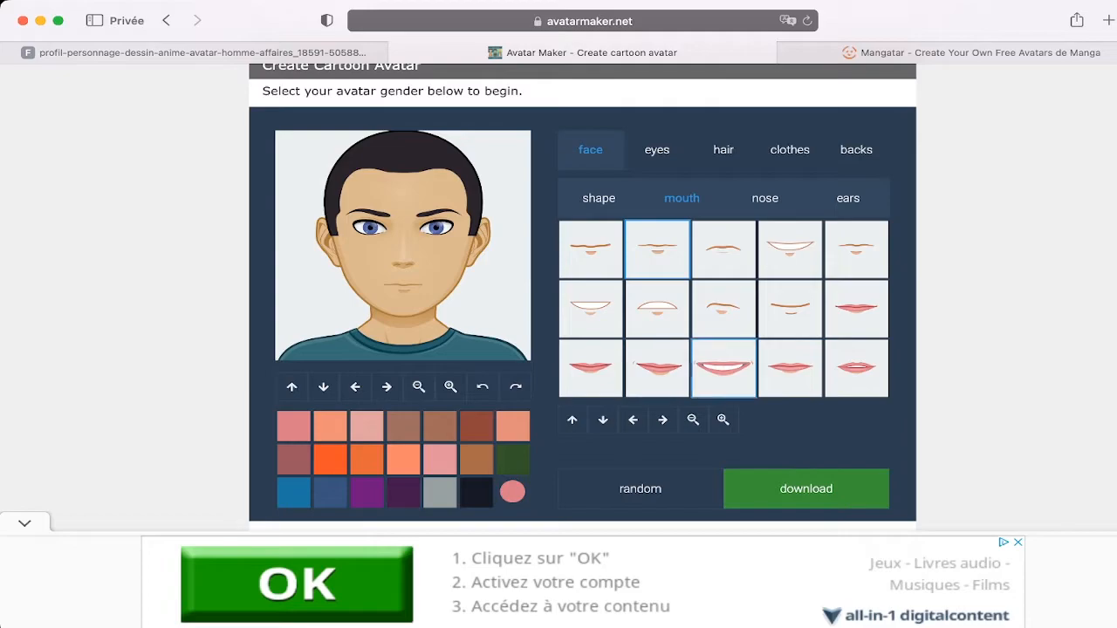
{"action": "left_click", "coordinate": [723, 368]}
{"action": "left_click", "coordinate": [790, 308]}
{"action": "left_click", "coordinate": [856, 308]}
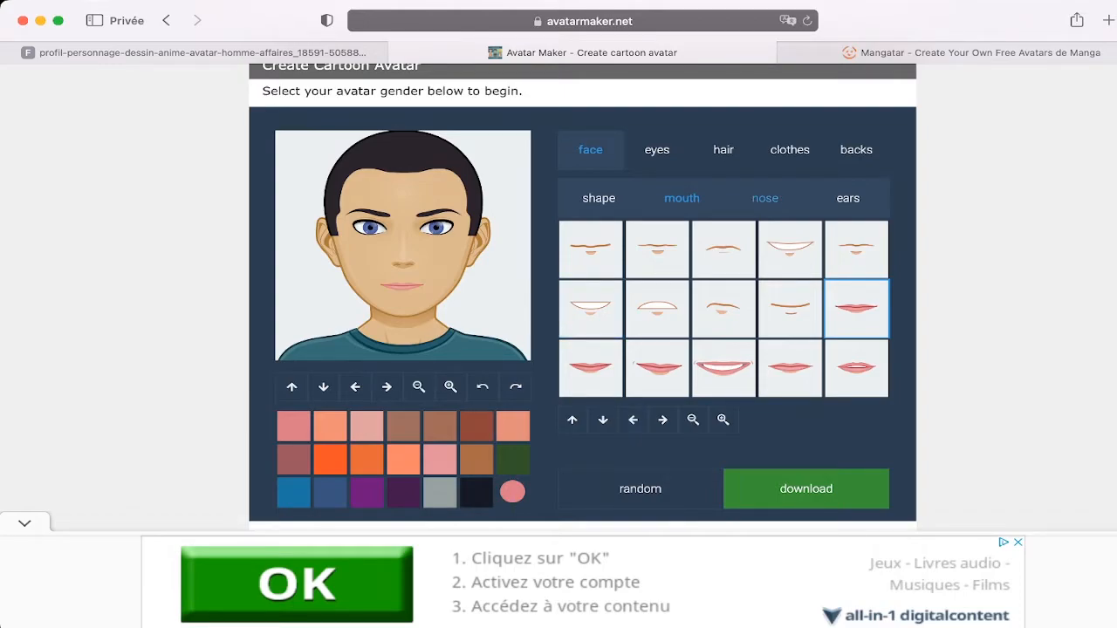
Step: Try several nose shapes and give the avatar a wide, thinly outlined nose
{"action": "left_click", "coordinate": [766, 198]}
{"action": "left_click", "coordinate": [657, 308]}
{"action": "left_click", "coordinate": [724, 308]}
{"action": "left_click", "coordinate": [790, 309]}
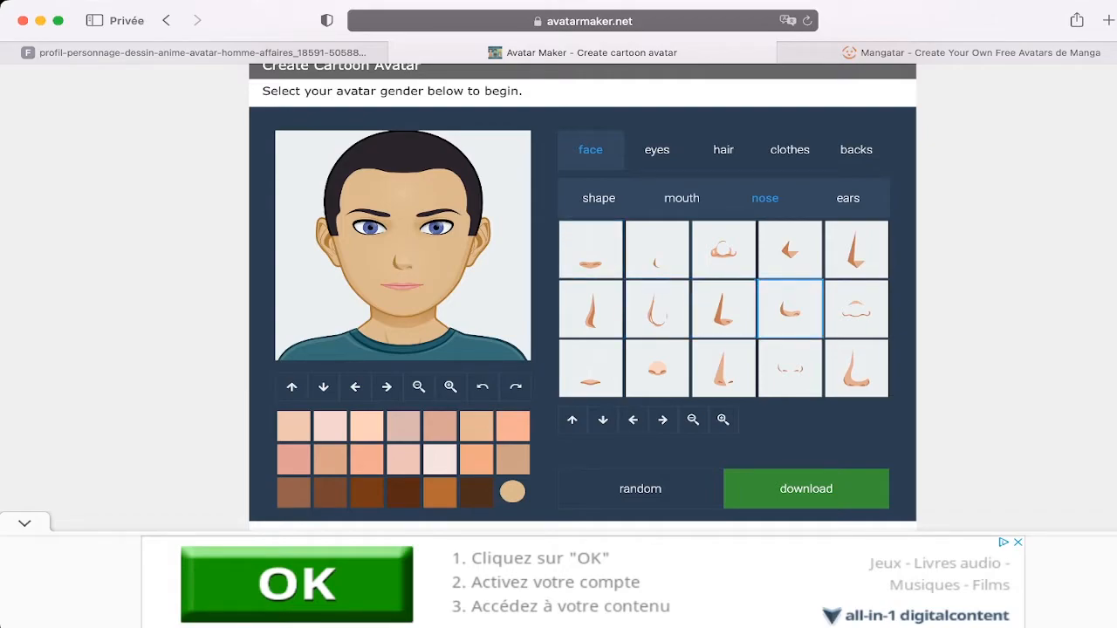
Step: Compare ear shapes and give the avatar the first ear style of the second row
{"action": "left_click", "coordinate": [849, 198]}
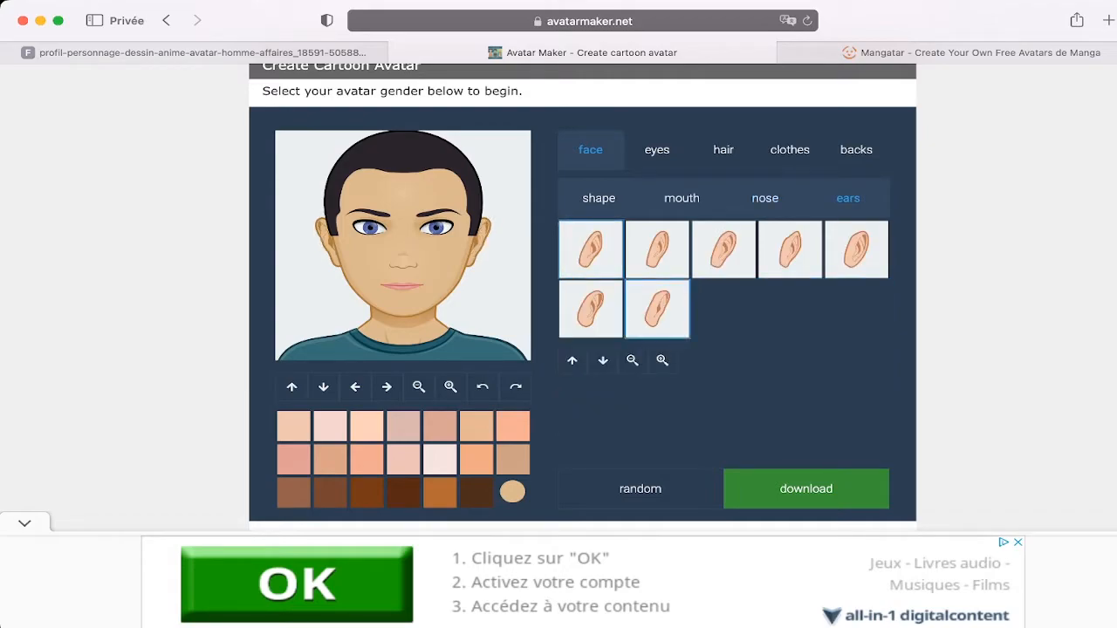
{"action": "left_click", "coordinate": [657, 250]}
{"action": "left_click", "coordinate": [591, 249]}
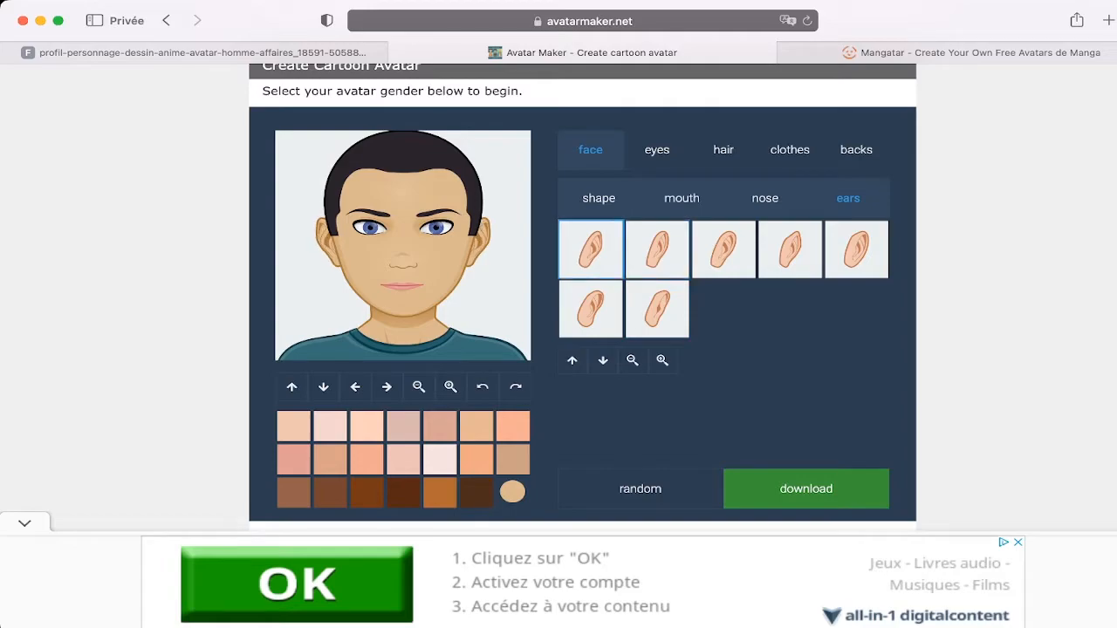
{"action": "left_click", "coordinate": [591, 309]}
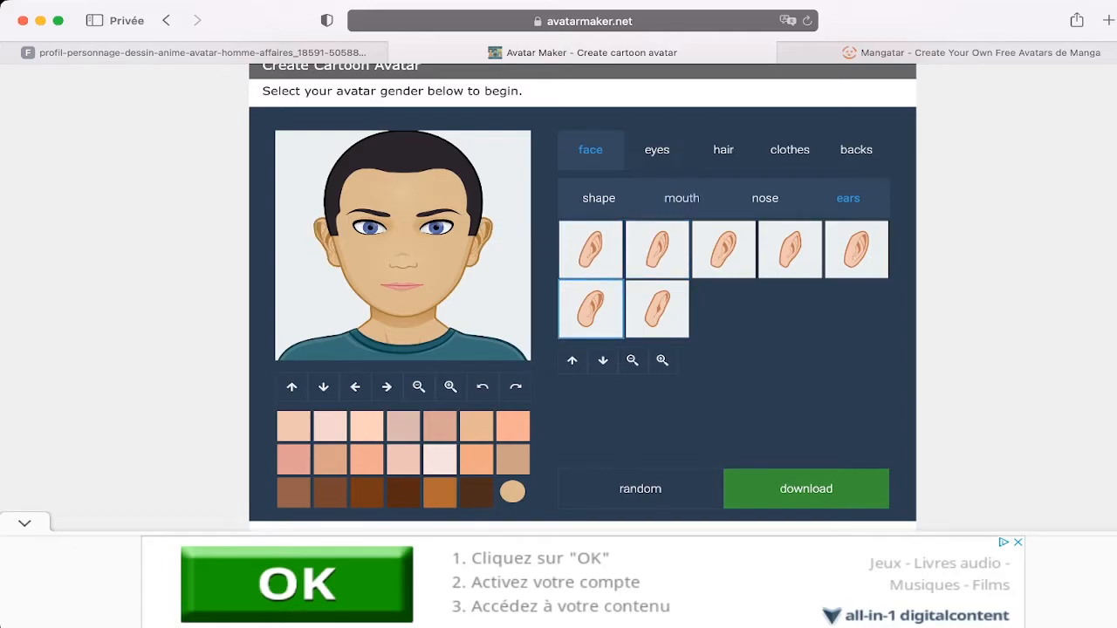
Step: Try different eye shapes and give the avatar the third eye shape of the first row
{"action": "left_click", "coordinate": [657, 150]}
{"action": "left_click", "coordinate": [657, 249]}
{"action": "left_click", "coordinate": [657, 309]}
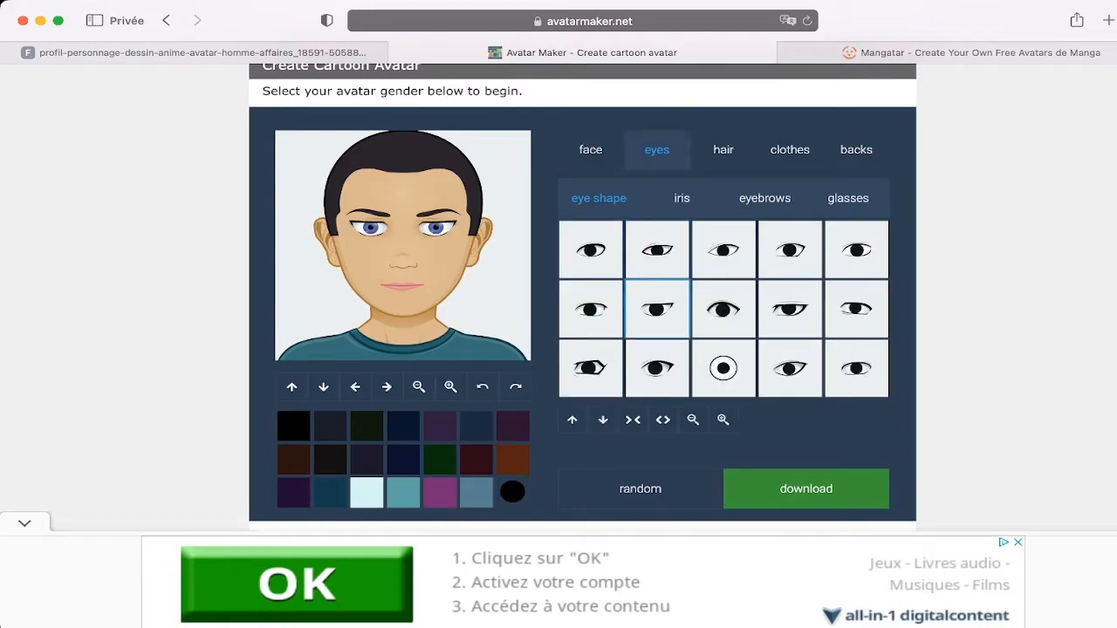
{"action": "left_click", "coordinate": [723, 250]}
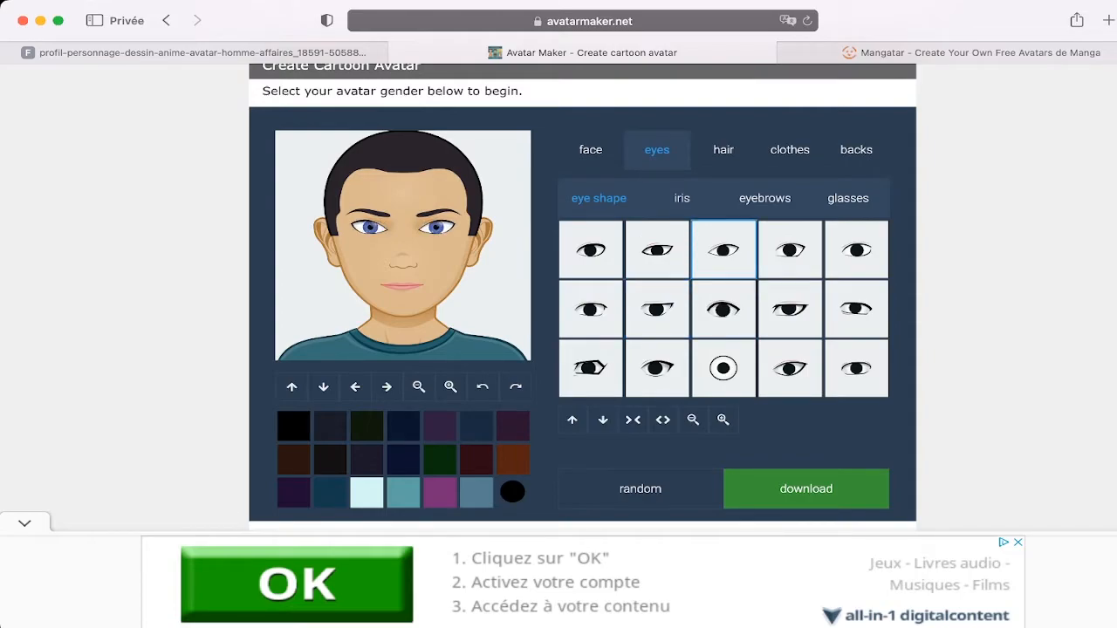
{"action": "left_click", "coordinate": [682, 199]}
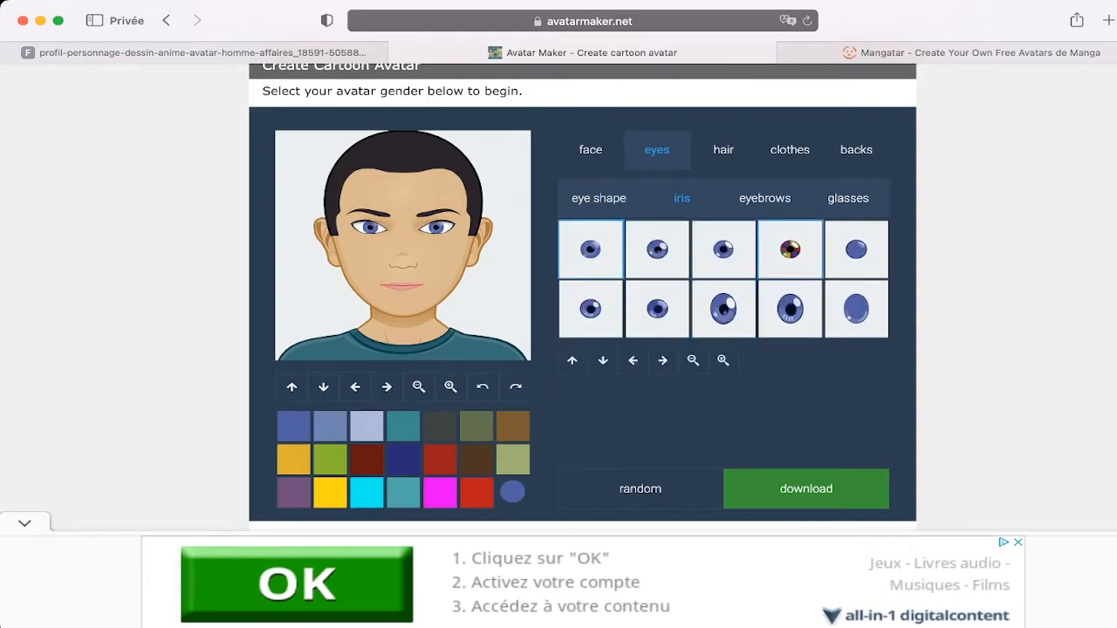
{"action": "left_click", "coordinate": [764, 199]}
{"action": "left_click", "coordinate": [849, 198]}
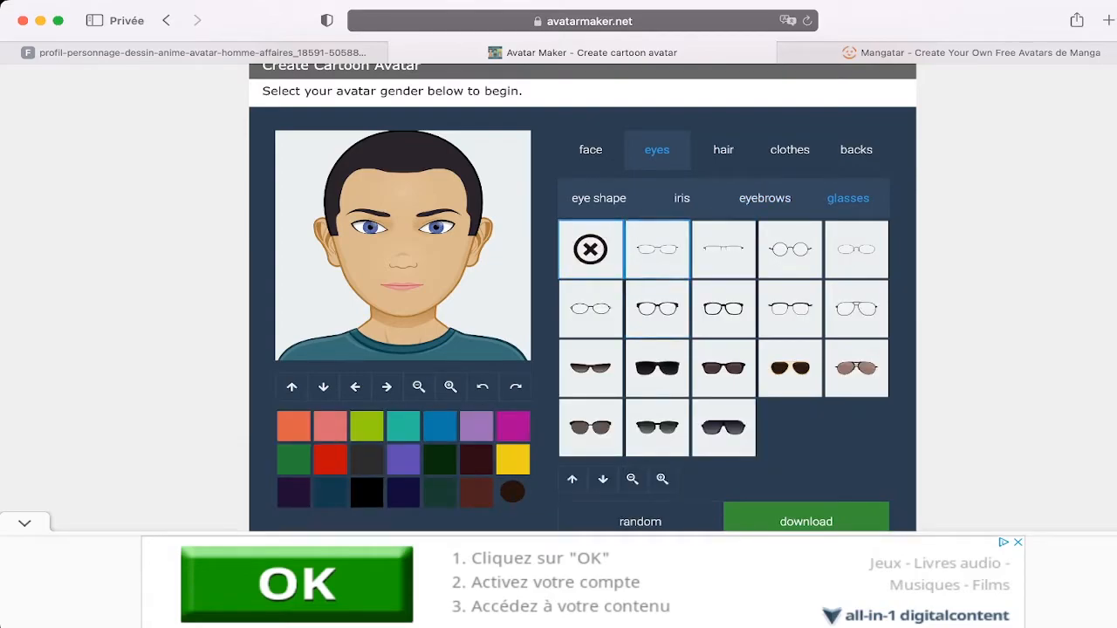
Step: Try several hairstyles and give the avatar the short side-swept hair, fourth in the second row
{"action": "left_click", "coordinate": [723, 150]}
{"action": "left_click", "coordinate": [591, 309]}
{"action": "left_click", "coordinate": [658, 309]}
{"action": "left_click", "coordinate": [723, 309]}
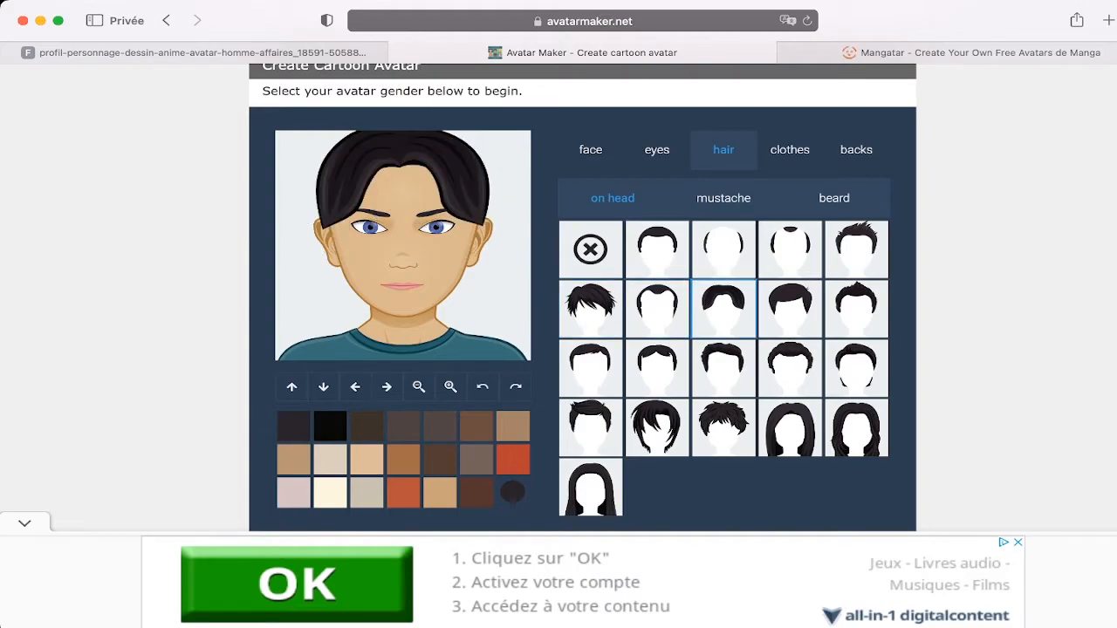
{"action": "left_click", "coordinate": [790, 428]}
{"action": "left_click", "coordinate": [790, 367]}
{"action": "left_click", "coordinate": [790, 309]}
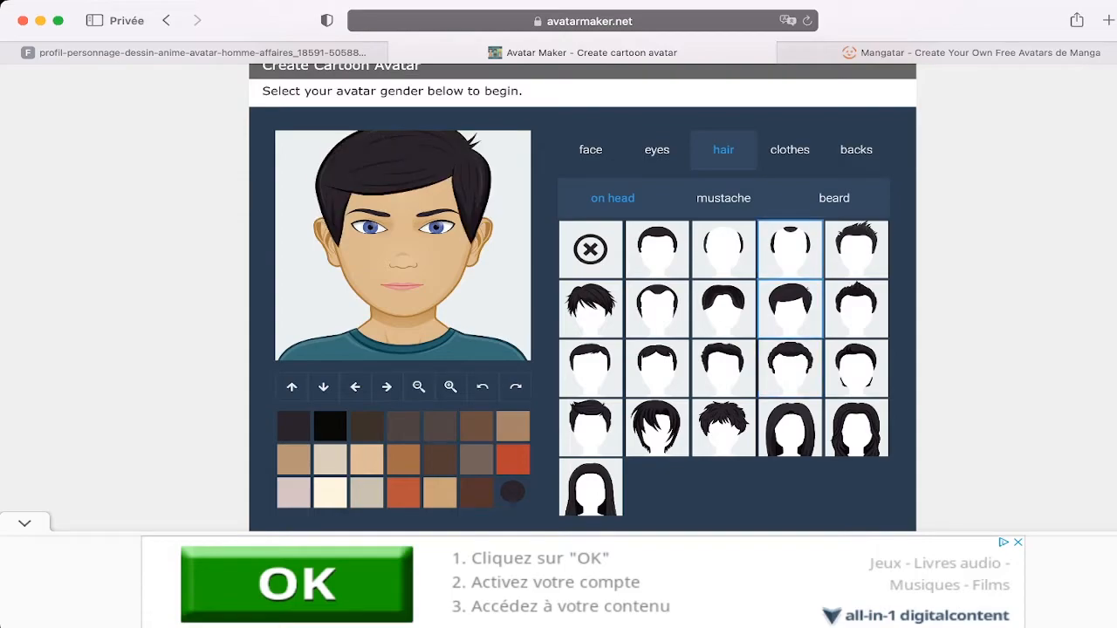
Step: Try mustache and beard styles on the avatar, setting both back to none
{"action": "left_click", "coordinate": [724, 198]}
{"action": "left_click", "coordinate": [724, 249]}
{"action": "left_click", "coordinate": [657, 249]}
{"action": "left_click", "coordinate": [591, 250]}
{"action": "left_click", "coordinate": [834, 198]}
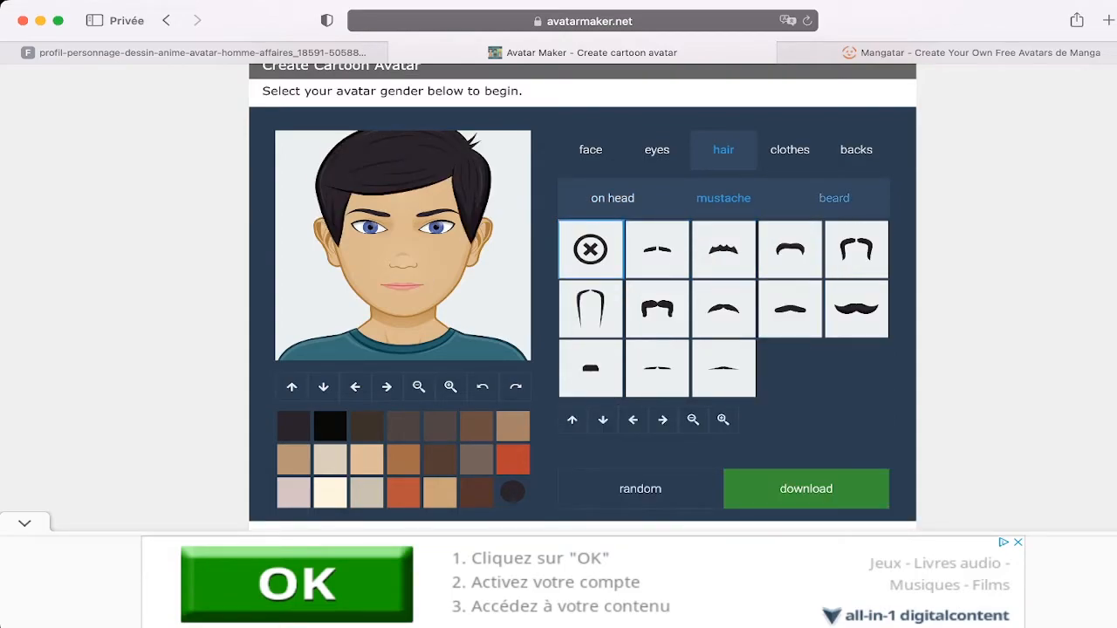
{"action": "left_click", "coordinate": [657, 250]}
{"action": "left_click", "coordinate": [591, 250]}
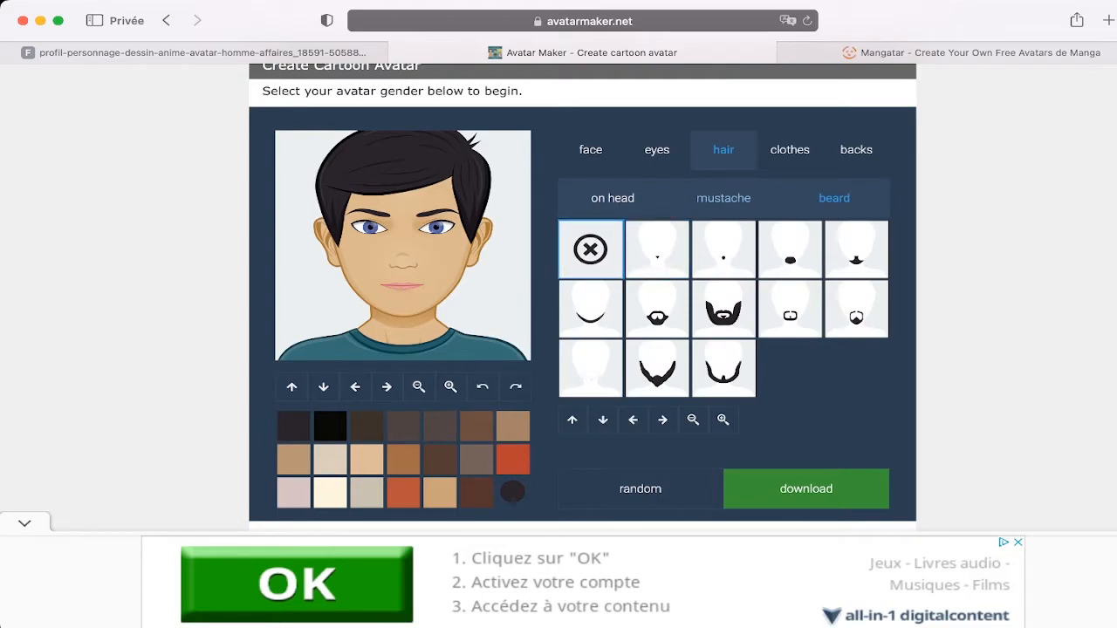
Step: Try several outfits and dress the avatar in the open teal jacket over a white shirt
{"action": "left_click", "coordinate": [790, 149]}
{"action": "left_click", "coordinate": [657, 250]}
{"action": "left_click", "coordinate": [658, 309]}
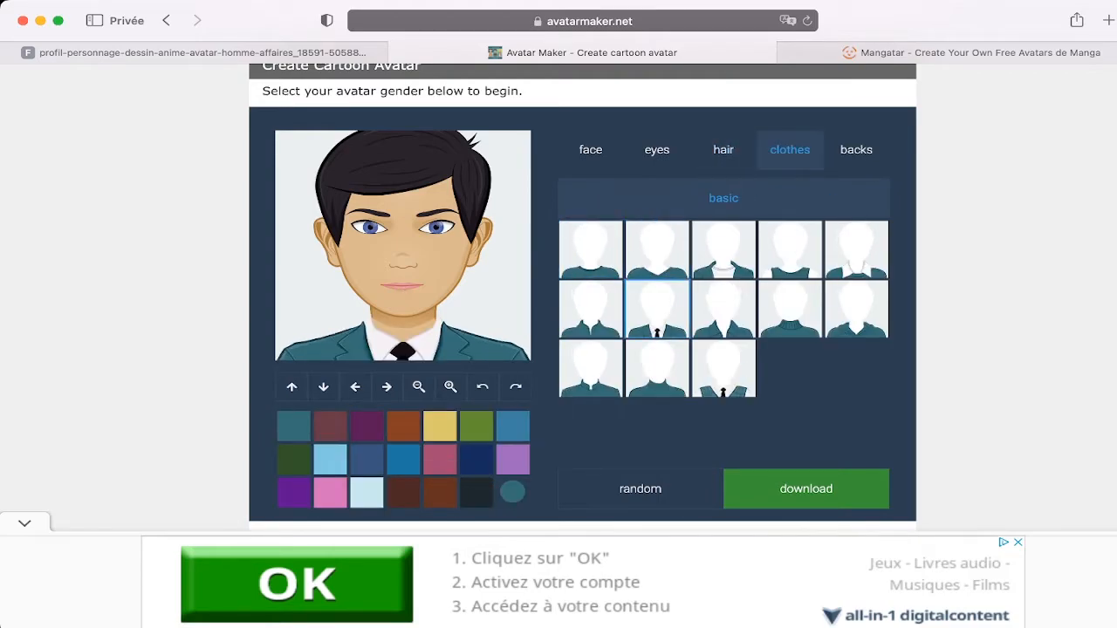
{"action": "left_click", "coordinate": [724, 309]}
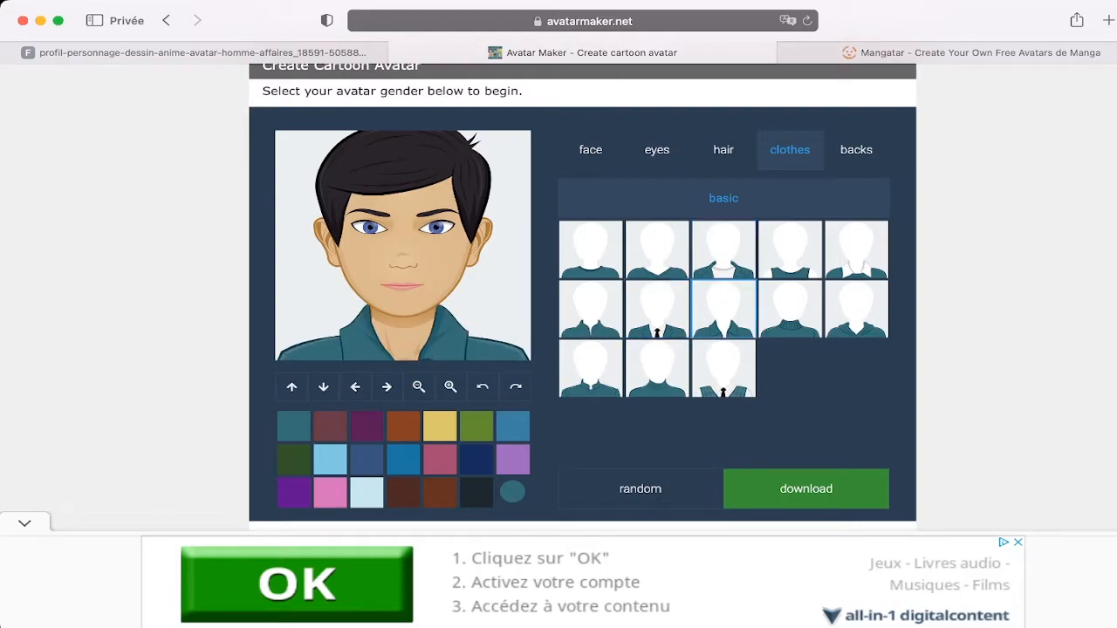
{"action": "left_click", "coordinate": [723, 249]}
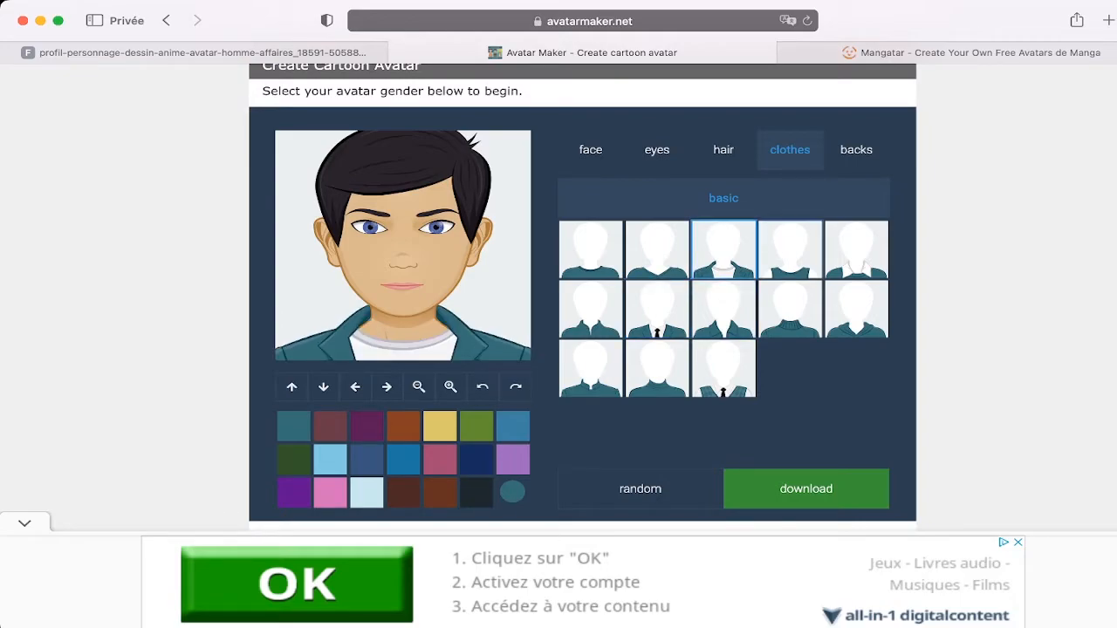
Step: Try several background patterns and give the avatar the white stars background
{"action": "left_click", "coordinate": [856, 149]}
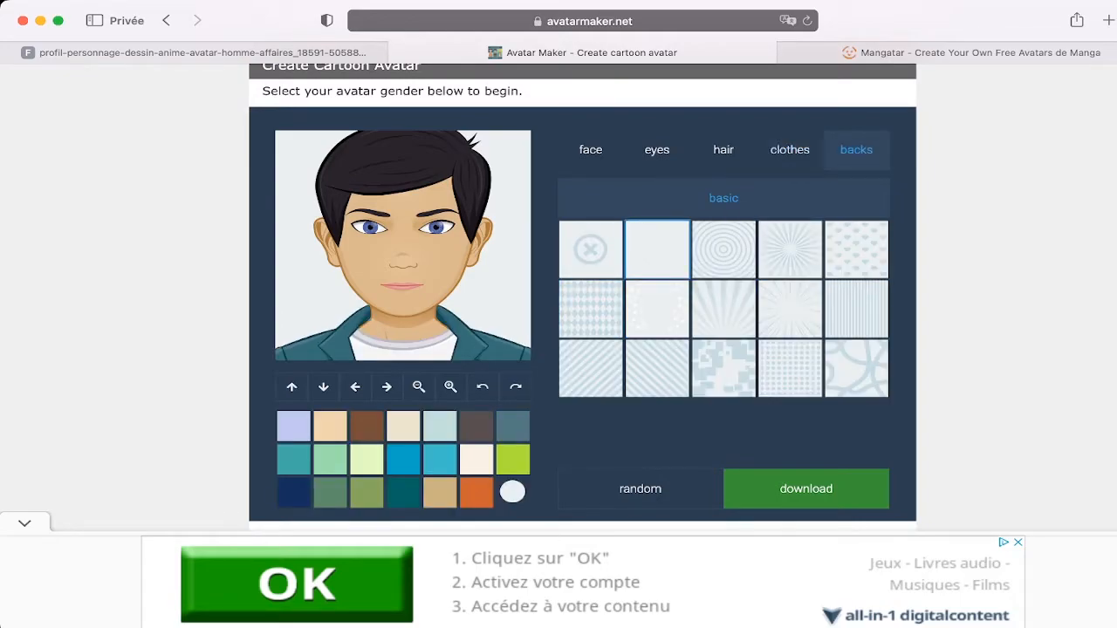
{"action": "left_click", "coordinate": [724, 250]}
{"action": "left_click", "coordinate": [790, 249]}
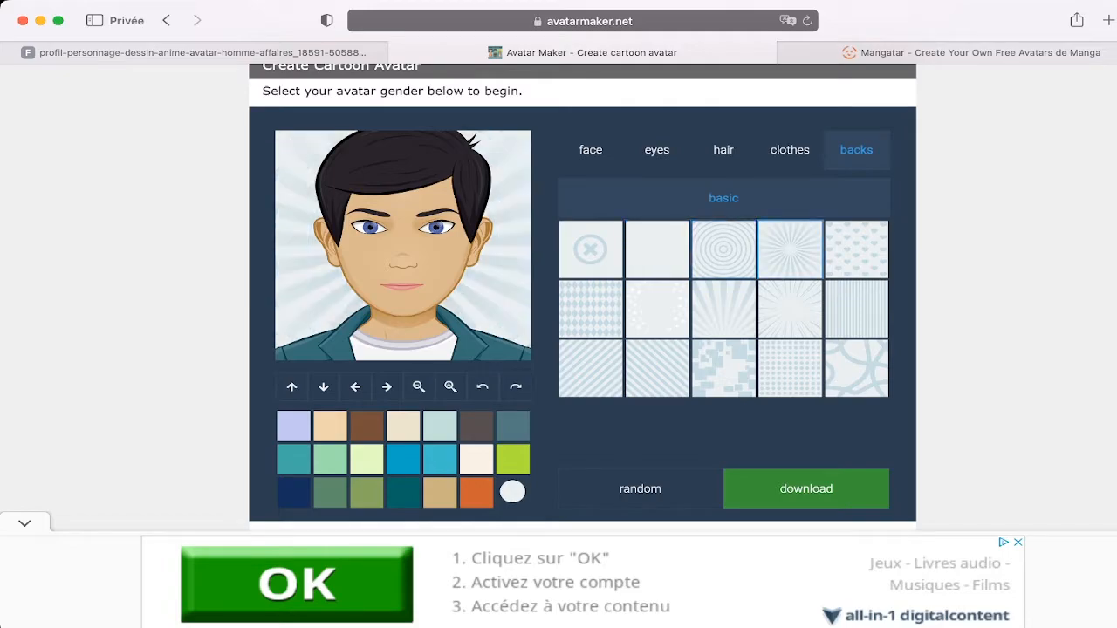
{"action": "left_click", "coordinate": [658, 309]}
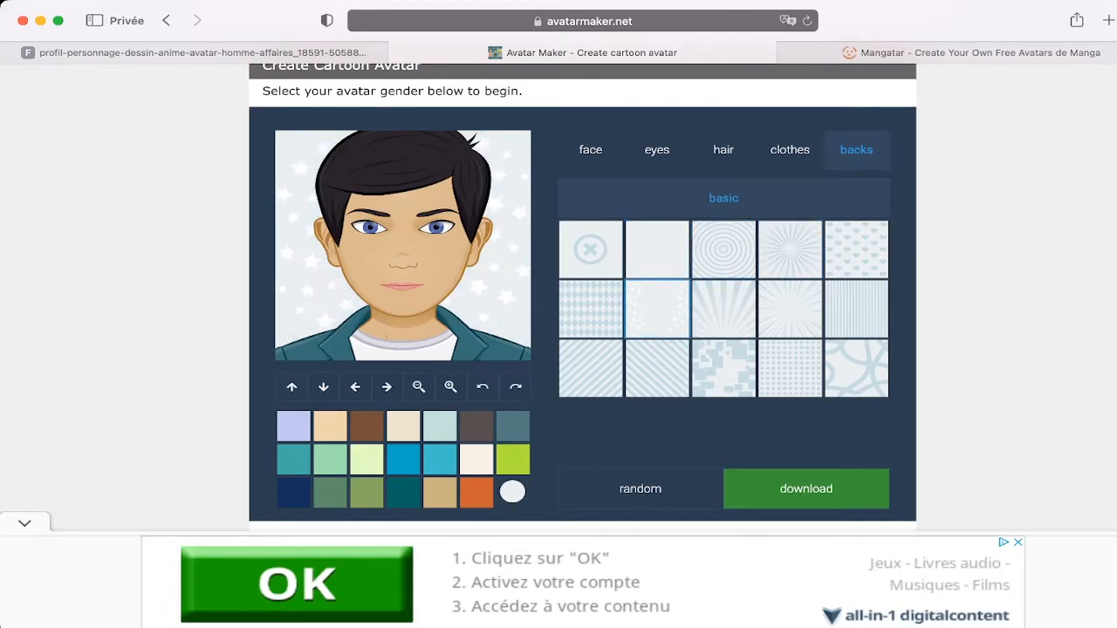
Step: Discard the current avatar and generate several random avatars, stopping at the one with dark sunglasses, white collar and black tie
{"action": "left_click", "coordinate": [640, 489]}
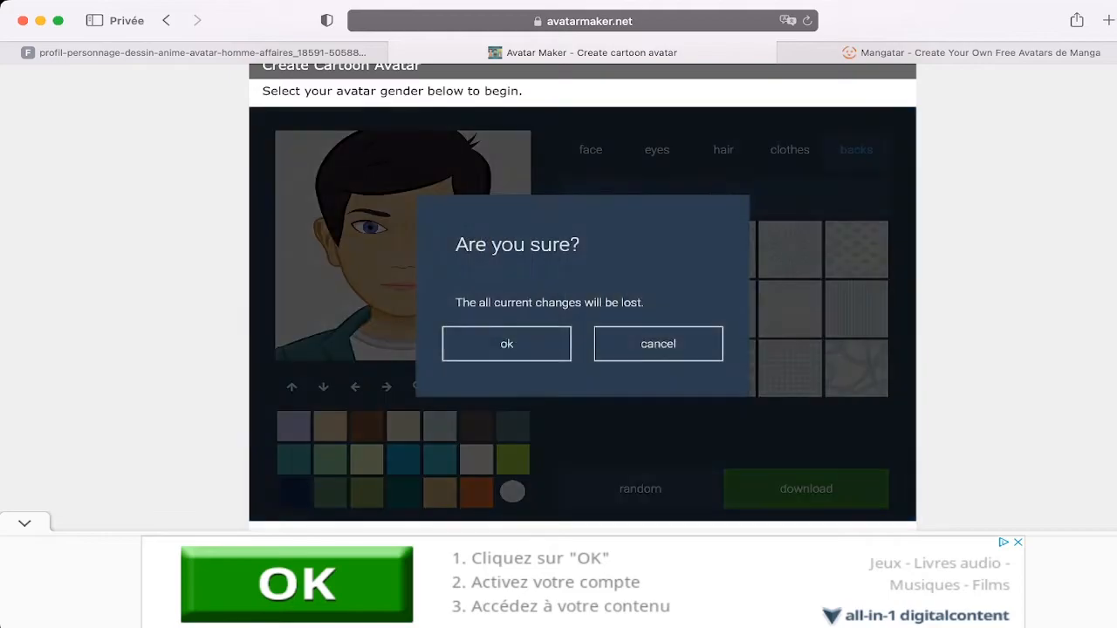
{"action": "left_click", "coordinate": [476, 342]}
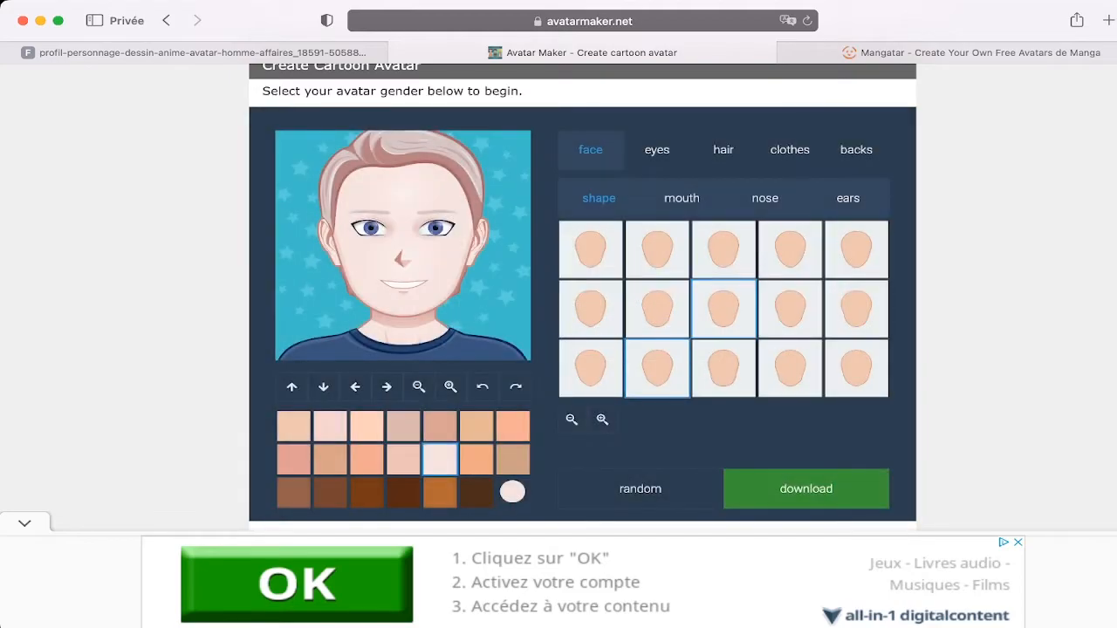
{"action": "left_click", "coordinate": [640, 489]}
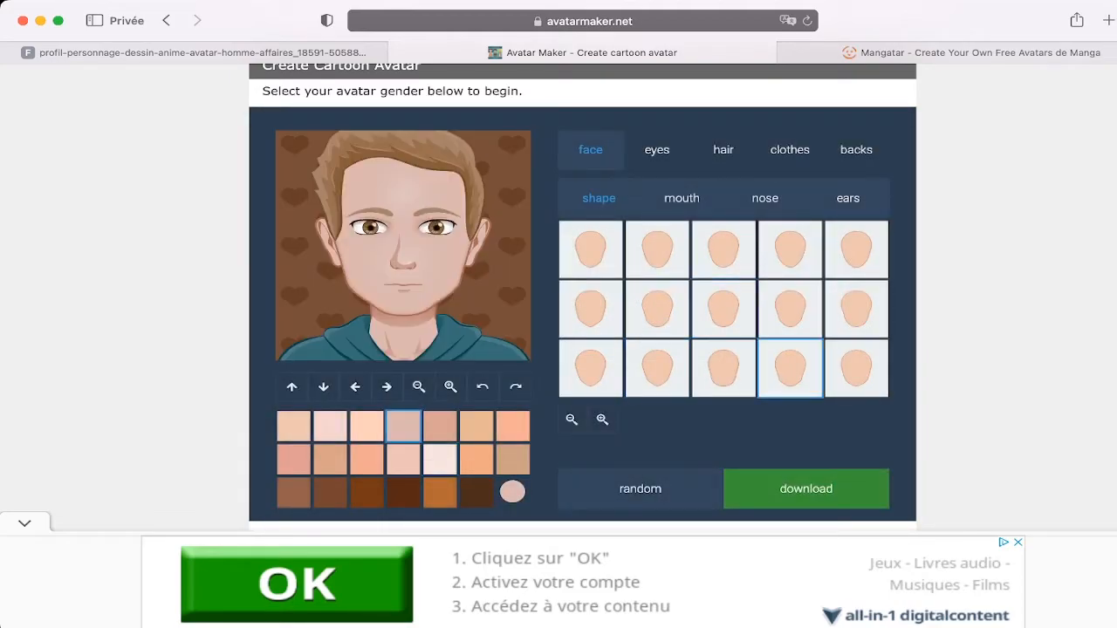
{"action": "left_click", "coordinate": [640, 489]}
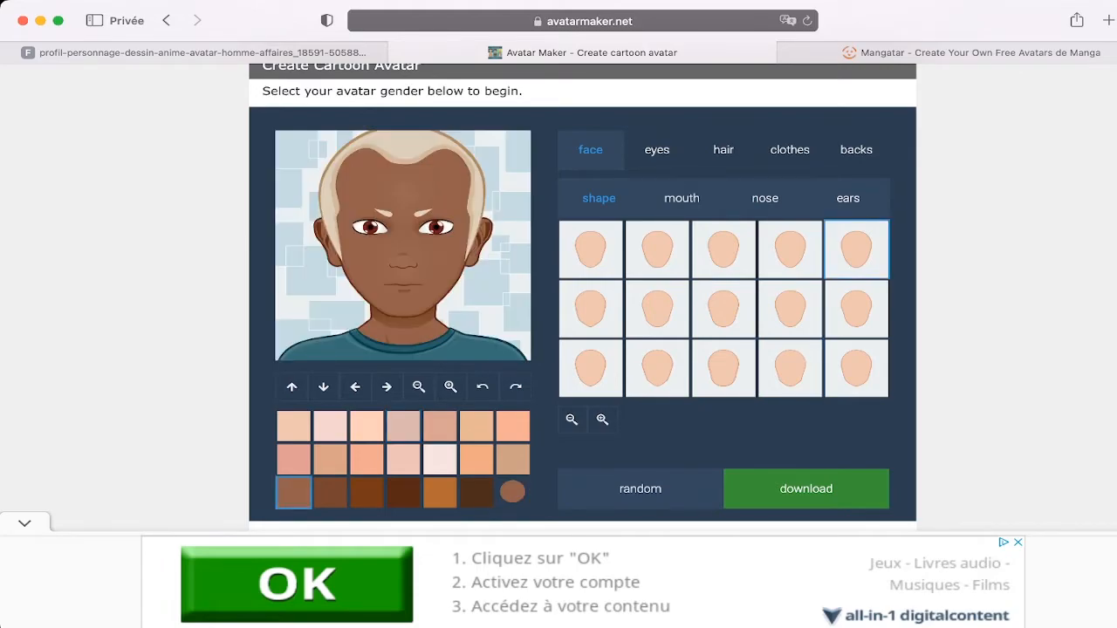
{"action": "left_click", "coordinate": [639, 489]}
{"action": "left_click", "coordinate": [640, 489]}
{"action": "left_click", "coordinate": [640, 489]}
{"action": "left_click", "coordinate": [640, 489]}
{"action": "left_click", "coordinate": [640, 489]}
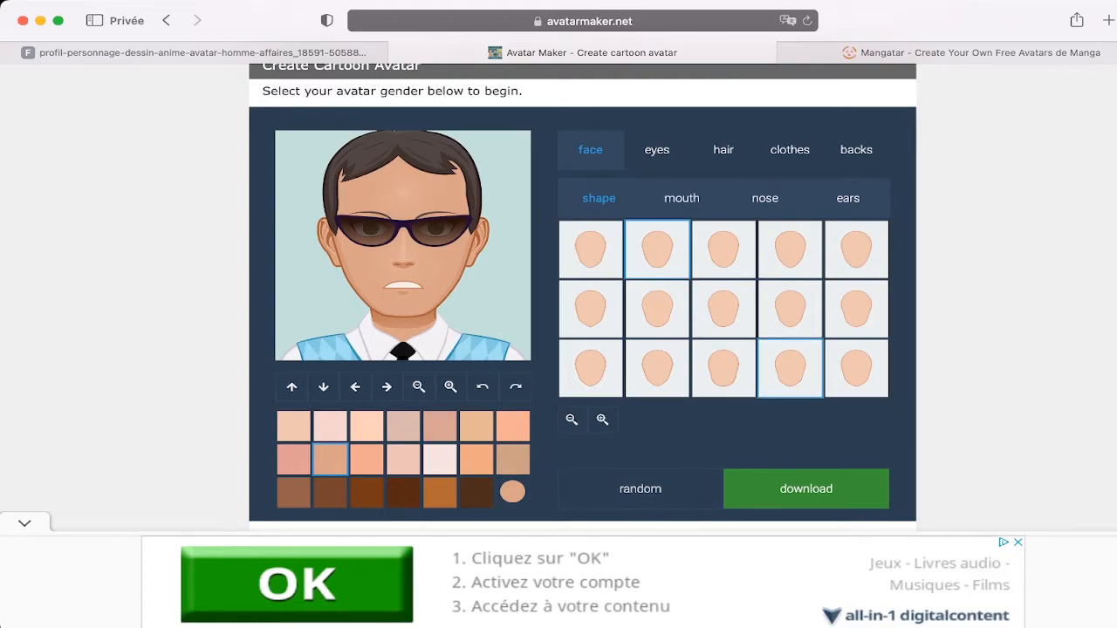
Step: Close the Avatar Maker page and switch to the Mangatar site
{"action": "scroll", "coordinate": [790, 368], "scroll_direction": "down", "scroll_amount": 2}
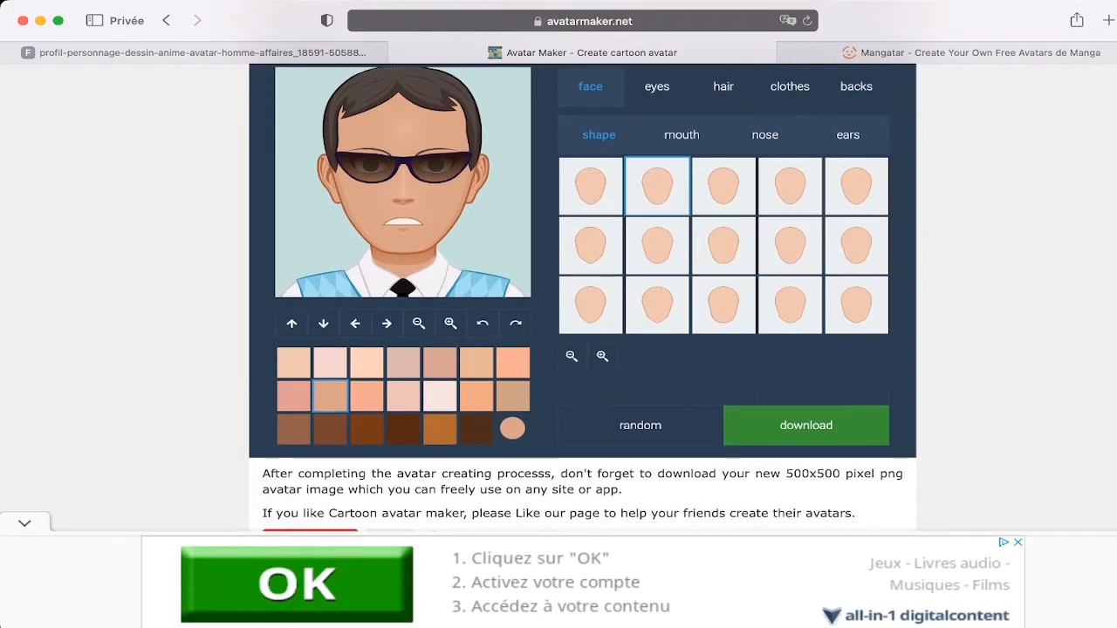
{"action": "scroll", "coordinate": [790, 369], "scroll_direction": "down", "scroll_amount": 2}
{"action": "scroll", "coordinate": [790, 368], "scroll_direction": "down", "scroll_amount": 1}
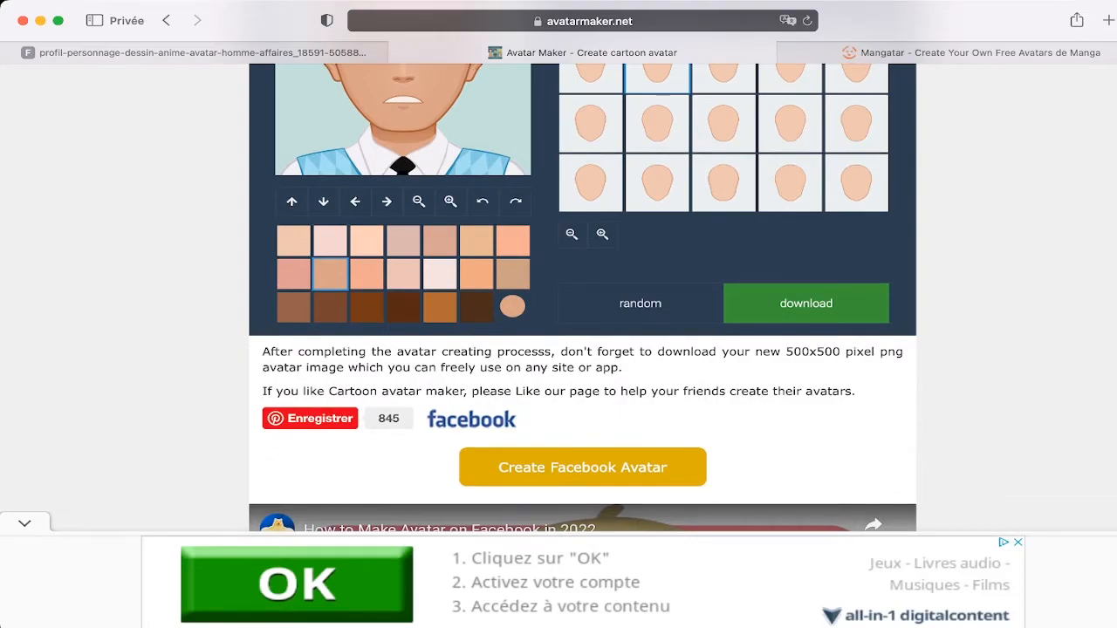
{"action": "scroll", "coordinate": [583, 297], "scroll_direction": "up", "scroll_amount": 3}
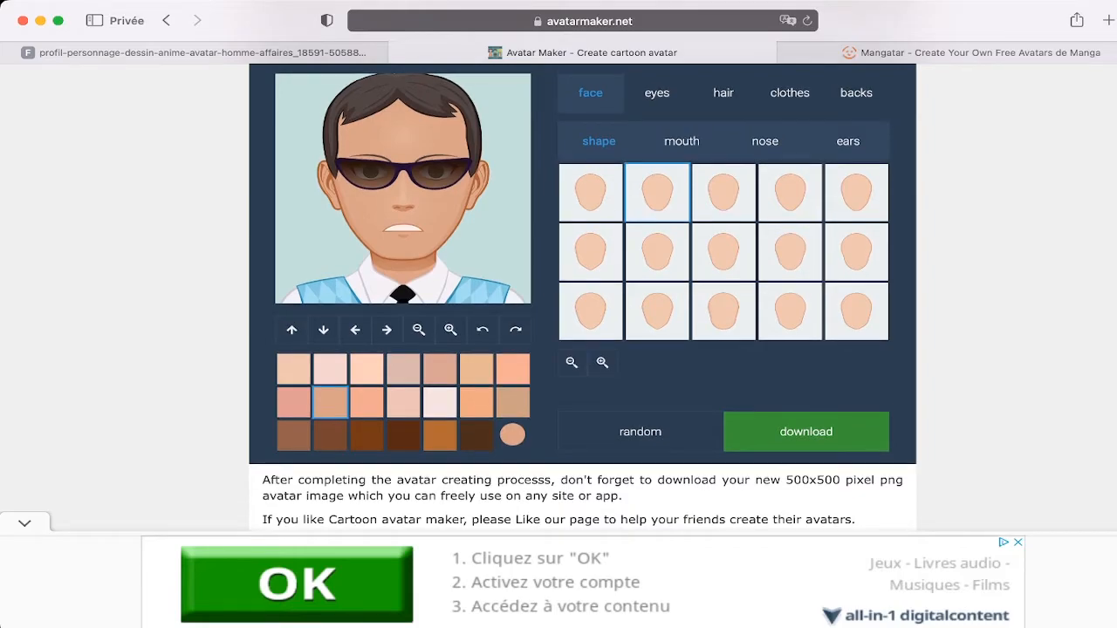
{"action": "scroll", "coordinate": [583, 297], "scroll_direction": "up", "scroll_amount": 1}
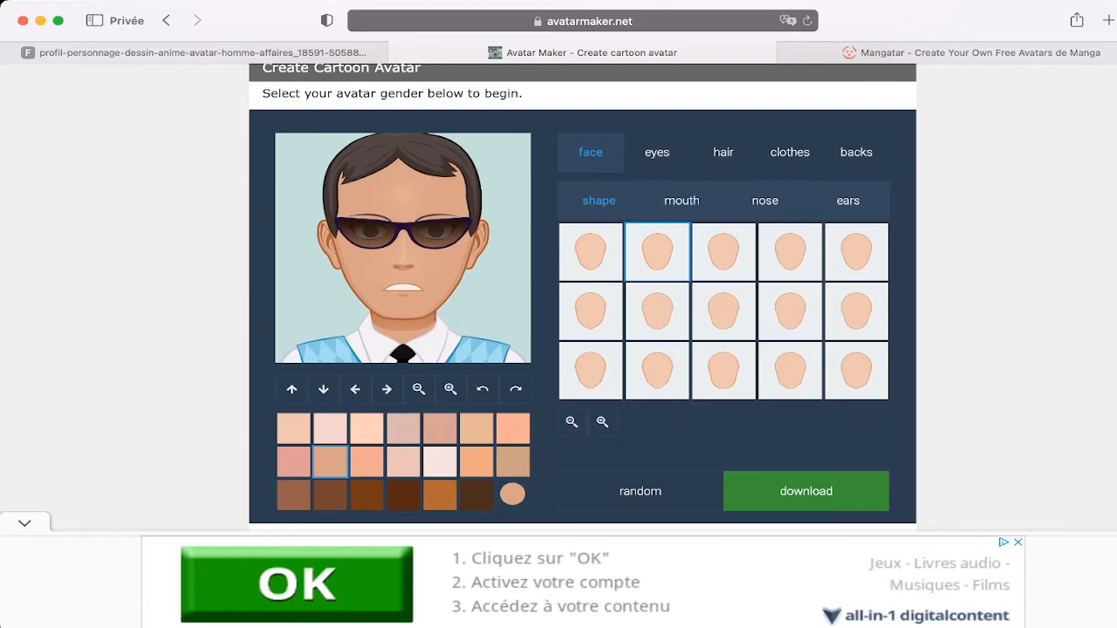
{"action": "key", "text": "super+w"}
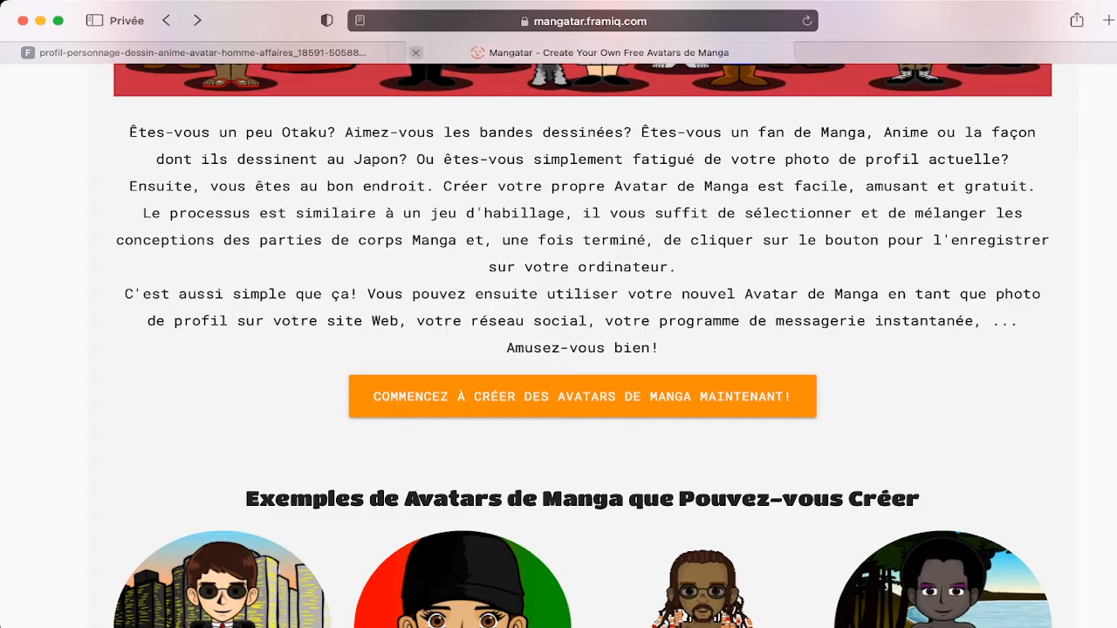
Step: Start creating a manga avatar from Mangatar's homepage
{"action": "scroll", "coordinate": [583, 349], "scroll_direction": "down", "scroll_amount": 2}
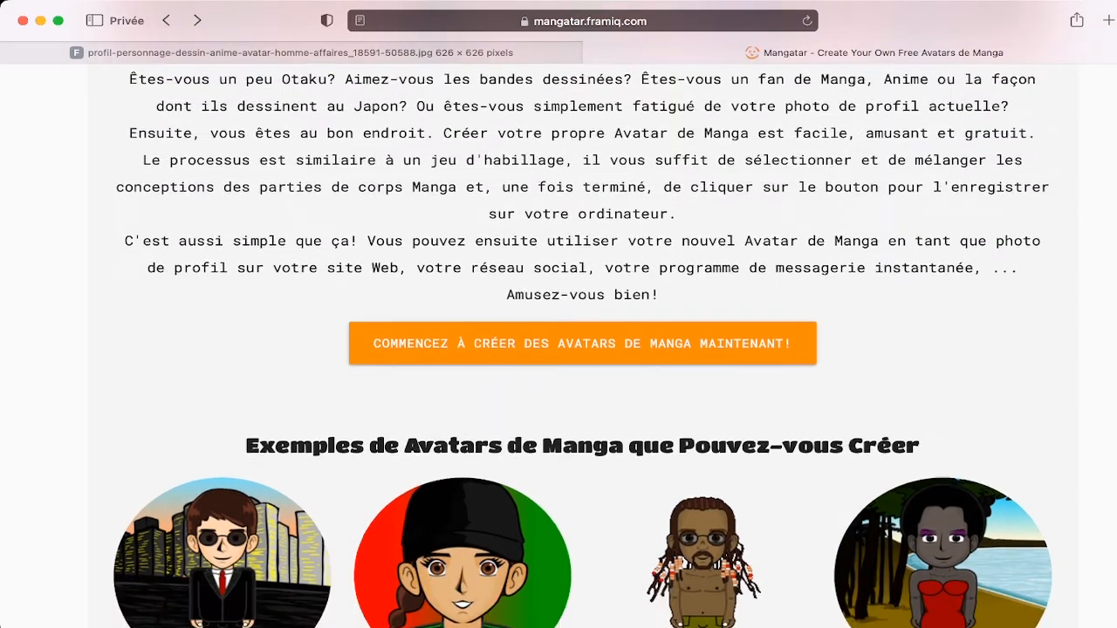
{"action": "scroll", "coordinate": [583, 349], "scroll_direction": "up", "scroll_amount": 9}
{"action": "scroll", "coordinate": [559, 350], "scroll_direction": "down", "scroll_amount": 4}
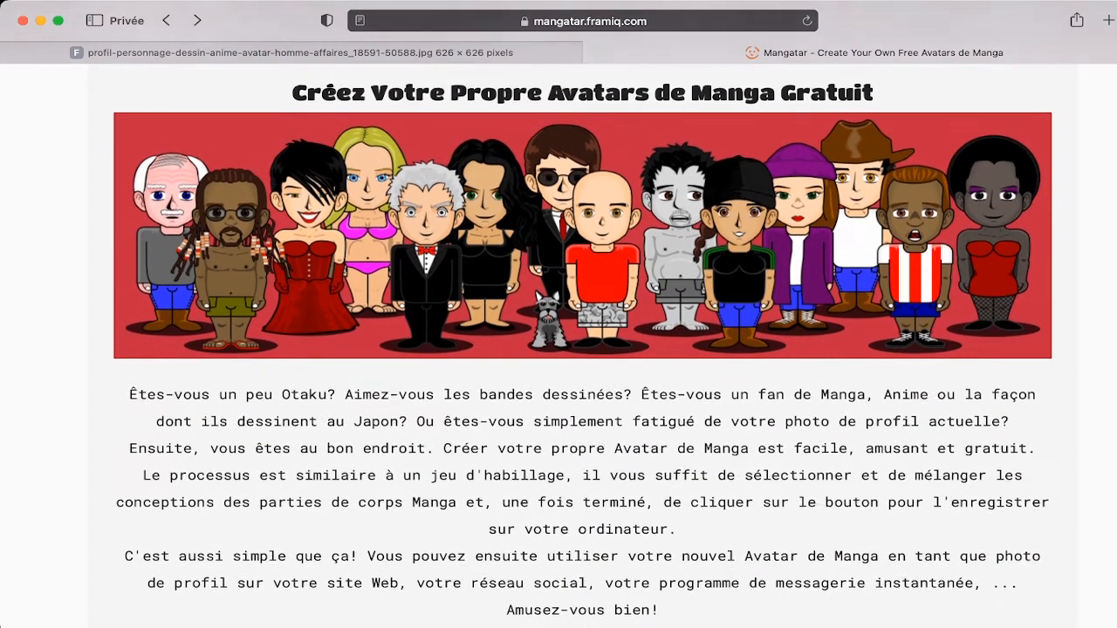
{"action": "scroll", "coordinate": [559, 349], "scroll_direction": "down", "scroll_amount": 3}
{"action": "scroll", "coordinate": [558, 350], "scroll_direction": "down", "scroll_amount": 1}
{"action": "left_click", "coordinate": [489, 468]}
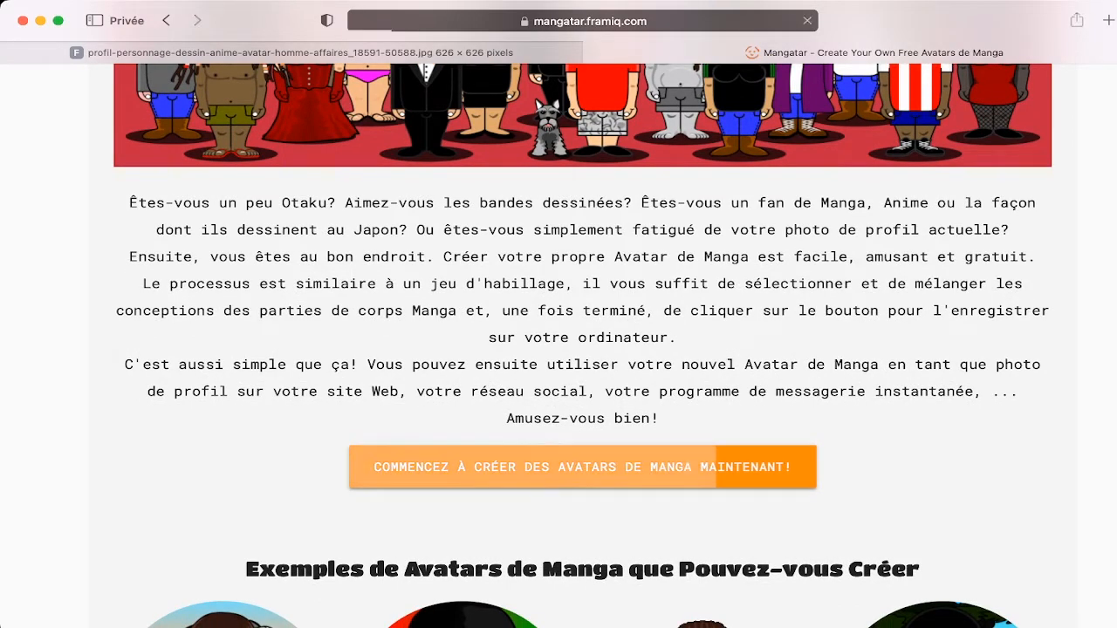
Step: Choose the single-character layout for the avatar and close the advertisement
{"action": "scroll", "coordinate": [559, 349], "scroll_direction": "down", "scroll_amount": 2}
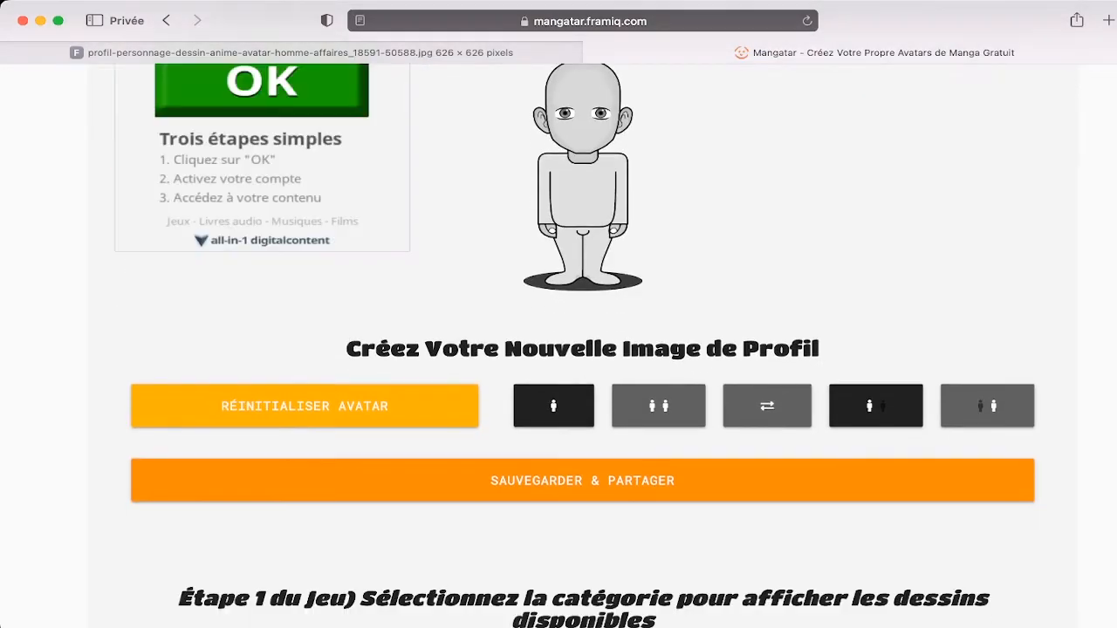
{"action": "scroll", "coordinate": [559, 349], "scroll_direction": "up", "scroll_amount": 1}
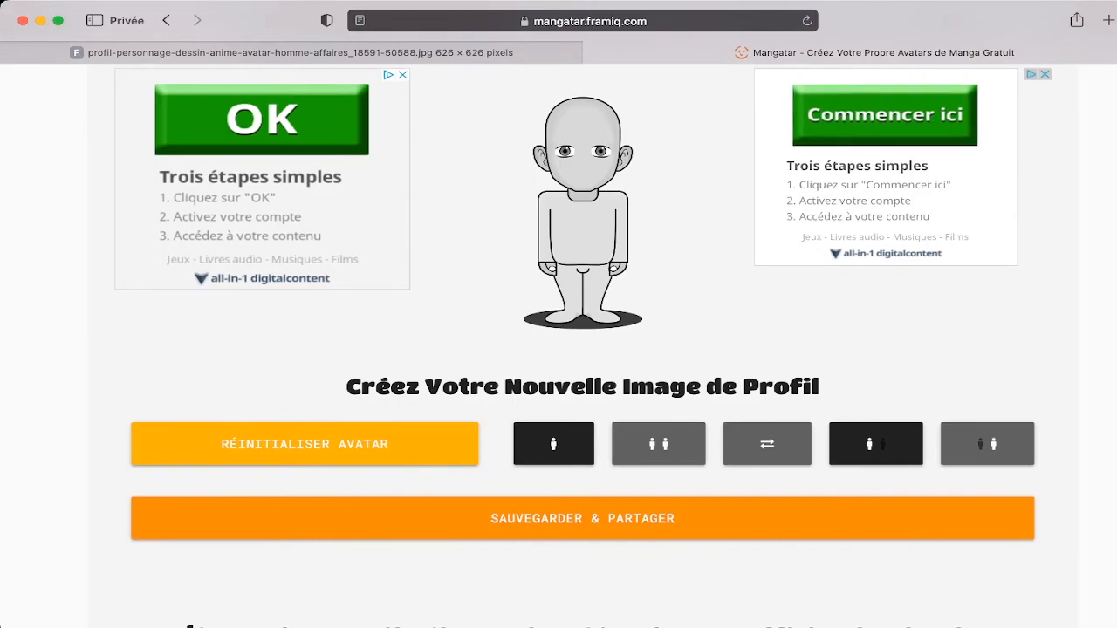
{"action": "scroll", "coordinate": [559, 349], "scroll_direction": "down", "scroll_amount": 1}
{"action": "left_click", "coordinate": [544, 409]}
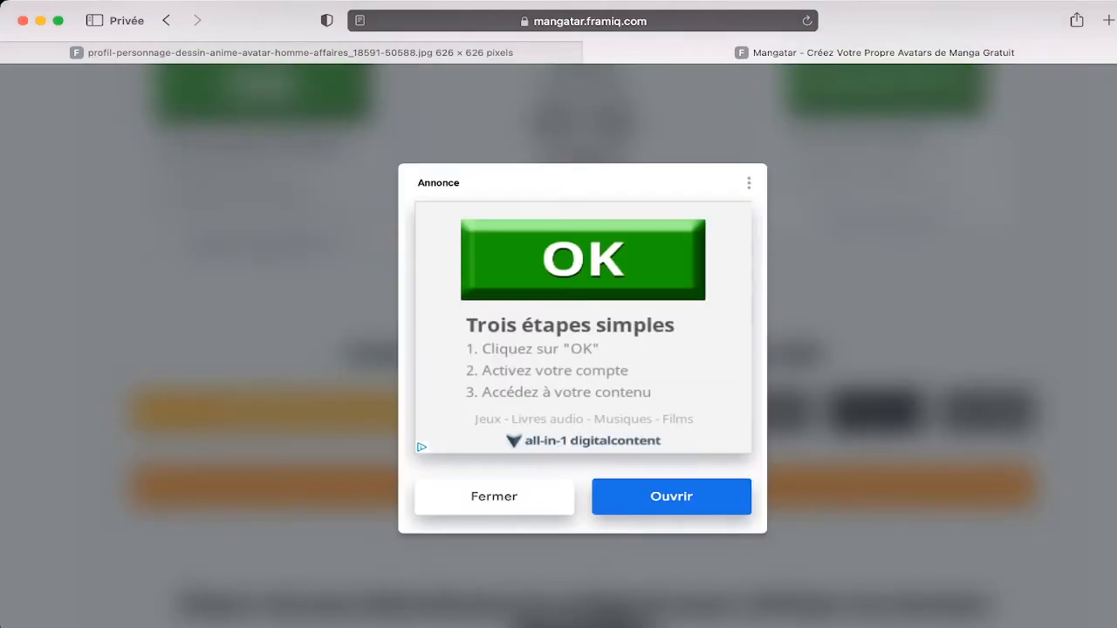
{"action": "left_click", "coordinate": [494, 497]}
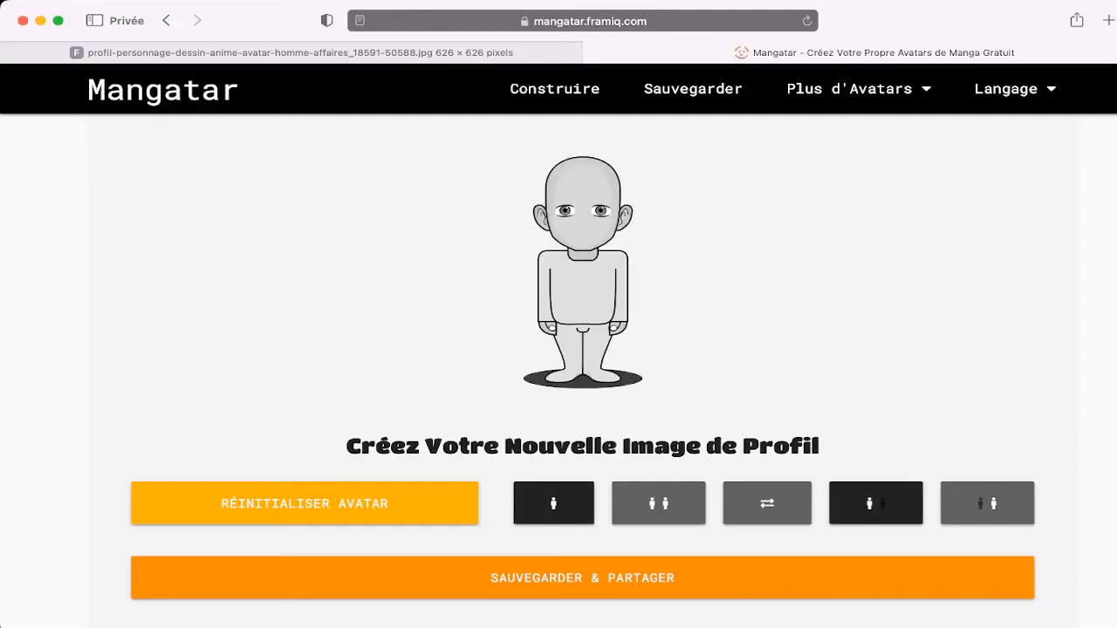
Step: Give the manga character an eye design with eyelashes and a greyish iris color
{"action": "scroll", "coordinate": [559, 349], "scroll_direction": "down", "scroll_amount": 5}
{"action": "scroll", "coordinate": [559, 349], "scroll_direction": "down", "scroll_amount": 3}
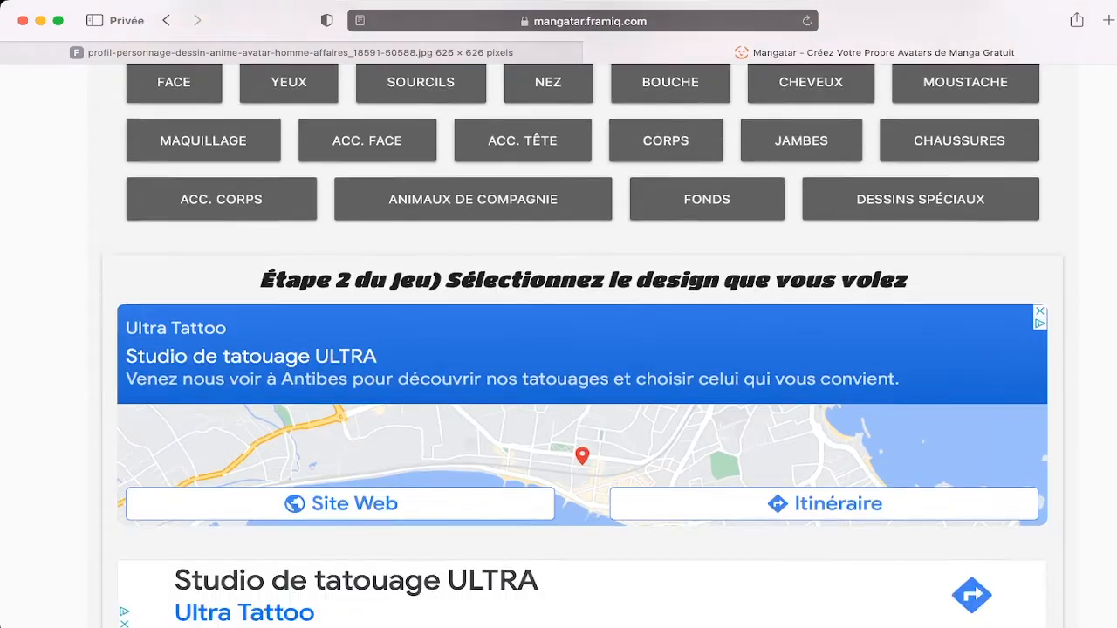
{"action": "scroll", "coordinate": [558, 349], "scroll_direction": "up", "scroll_amount": 3}
{"action": "left_click", "coordinate": [289, 285]}
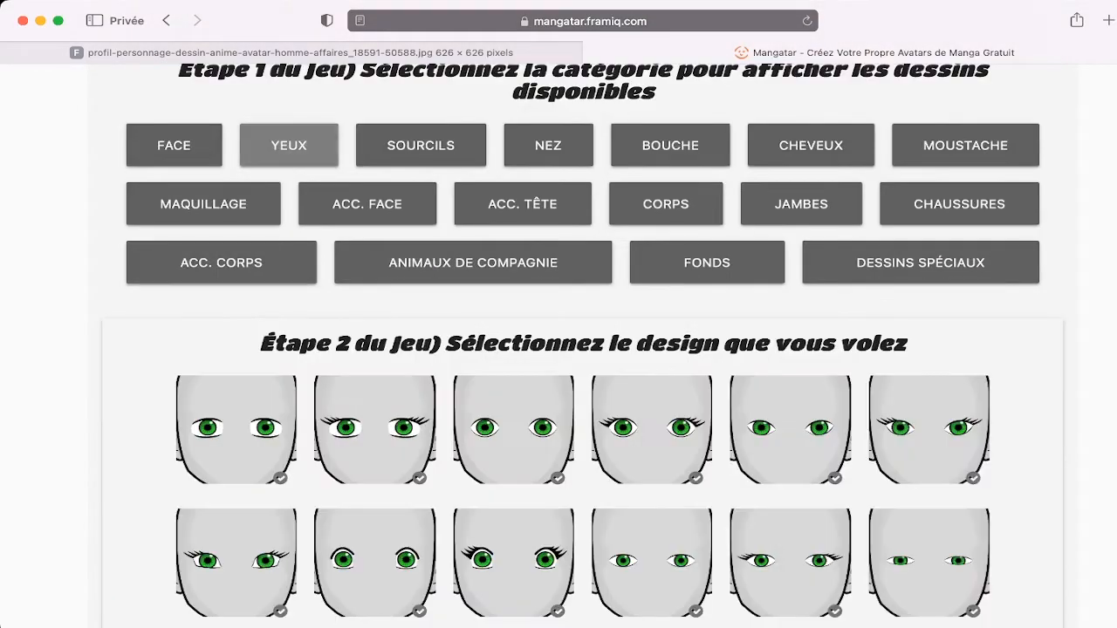
{"action": "left_click", "coordinate": [930, 428]}
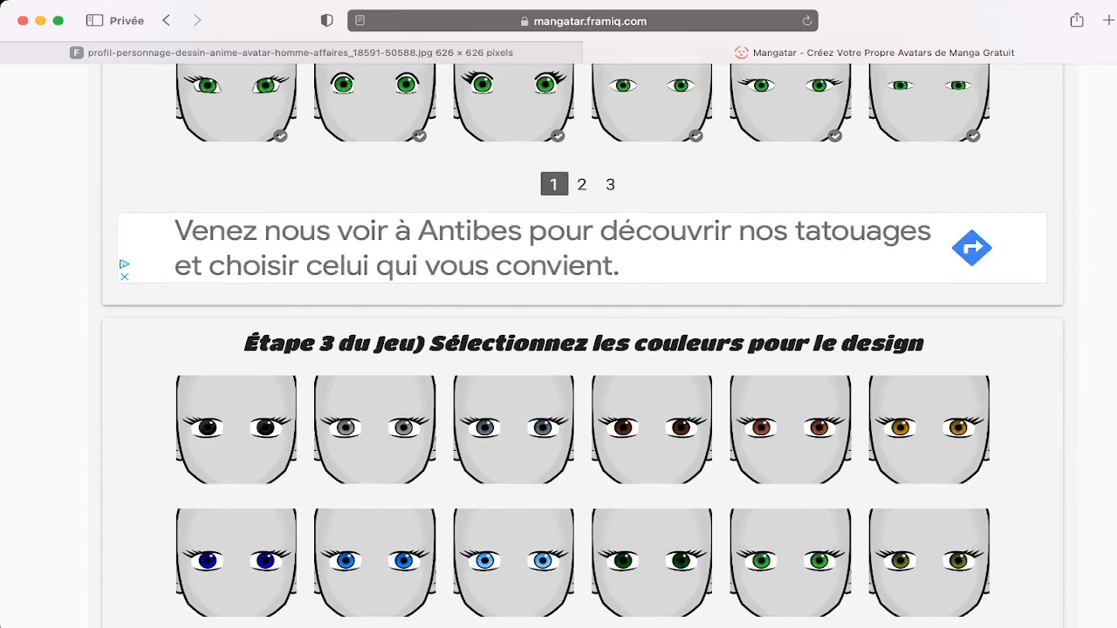
{"action": "left_click", "coordinate": [375, 429]}
Step: Dress the character in the long-sleeved top with a cross, coloring both the shirt and the cross grey
{"action": "scroll", "coordinate": [559, 350], "scroll_direction": "down", "scroll_amount": 1}
{"action": "scroll", "coordinate": [558, 349], "scroll_direction": "down", "scroll_amount": 2}
{"action": "scroll", "coordinate": [558, 349], "scroll_direction": "down", "scroll_amount": 1}
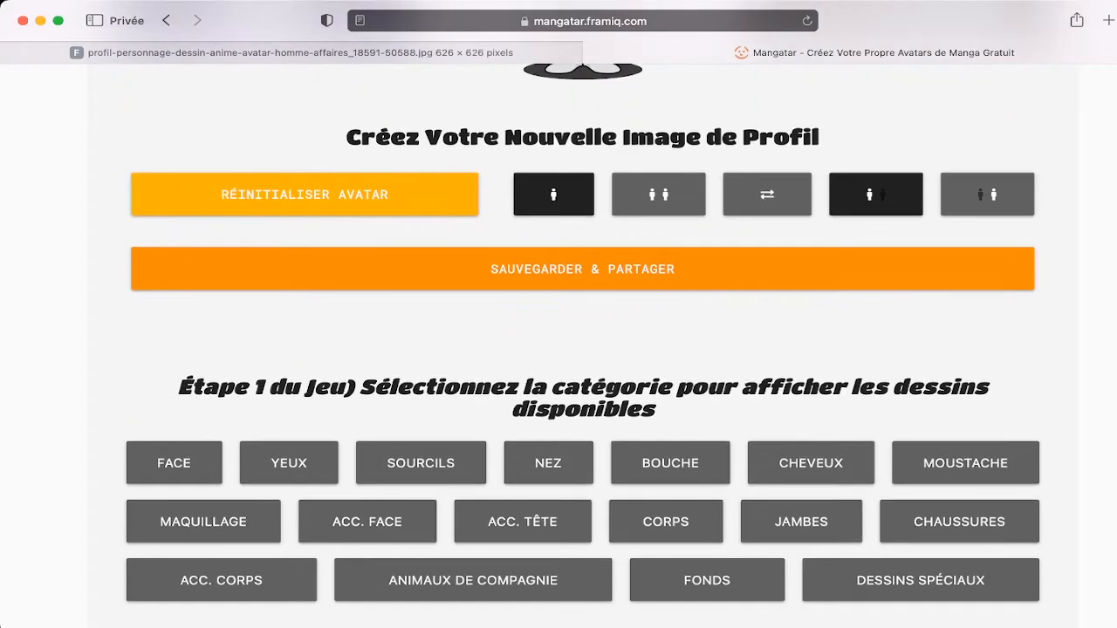
{"action": "left_click", "coordinate": [767, 194]}
{"action": "scroll", "coordinate": [558, 349], "scroll_direction": "down", "scroll_amount": 6}
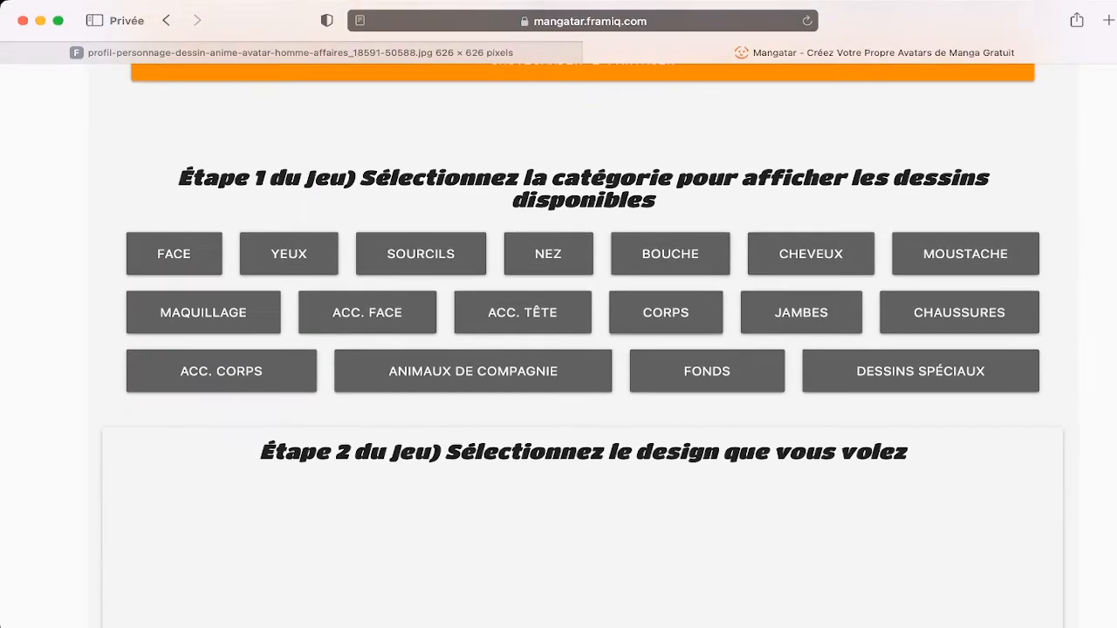
{"action": "left_click", "coordinate": [657, 314]}
{"action": "left_click", "coordinate": [514, 430]}
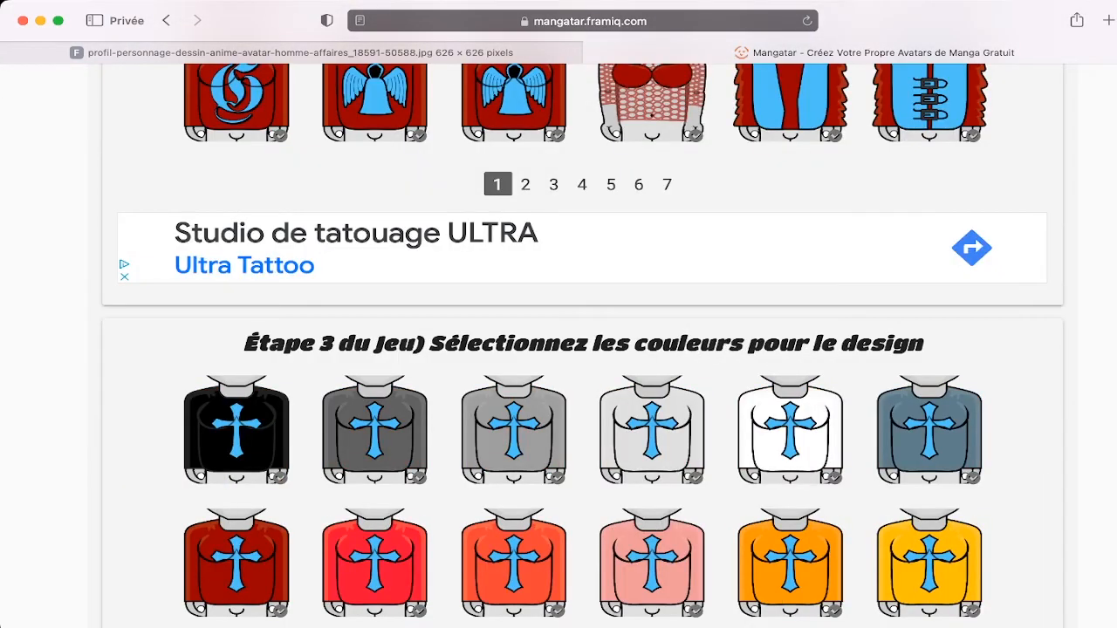
{"action": "left_click", "coordinate": [515, 429]}
{"action": "left_click", "coordinate": [514, 429]}
Step: Give the character the small pointed nose, first in the second row of nose designs
{"action": "scroll", "coordinate": [559, 349], "scroll_direction": "down", "scroll_amount": 2}
{"action": "scroll", "coordinate": [559, 349], "scroll_direction": "down", "scroll_amount": 2}
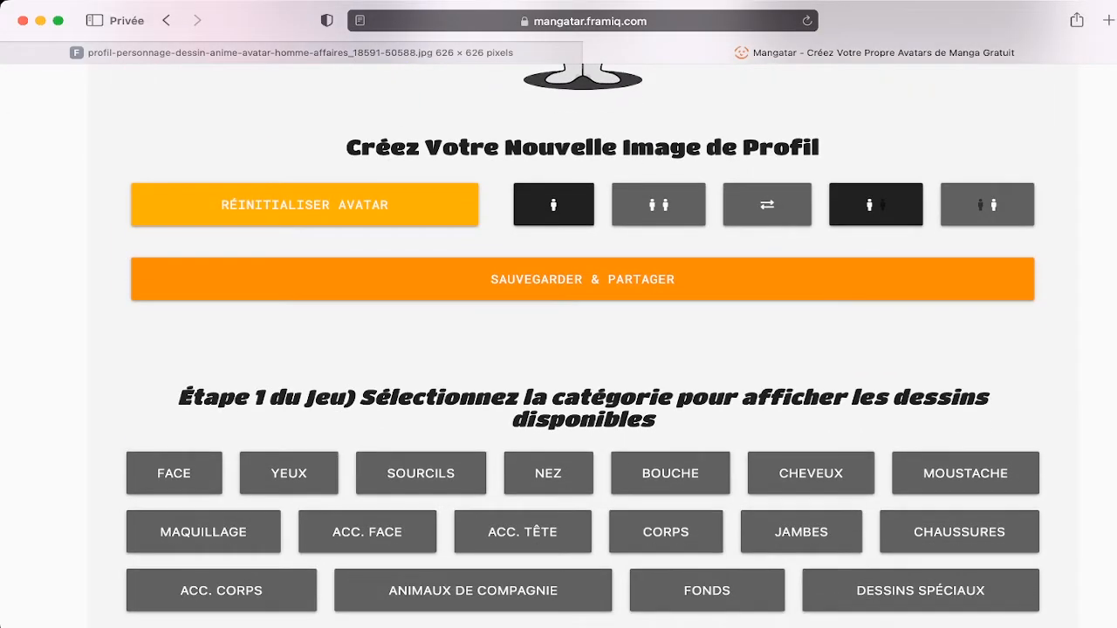
{"action": "scroll", "coordinate": [559, 349], "scroll_direction": "down", "scroll_amount": 2}
{"action": "left_click", "coordinate": [548, 394]}
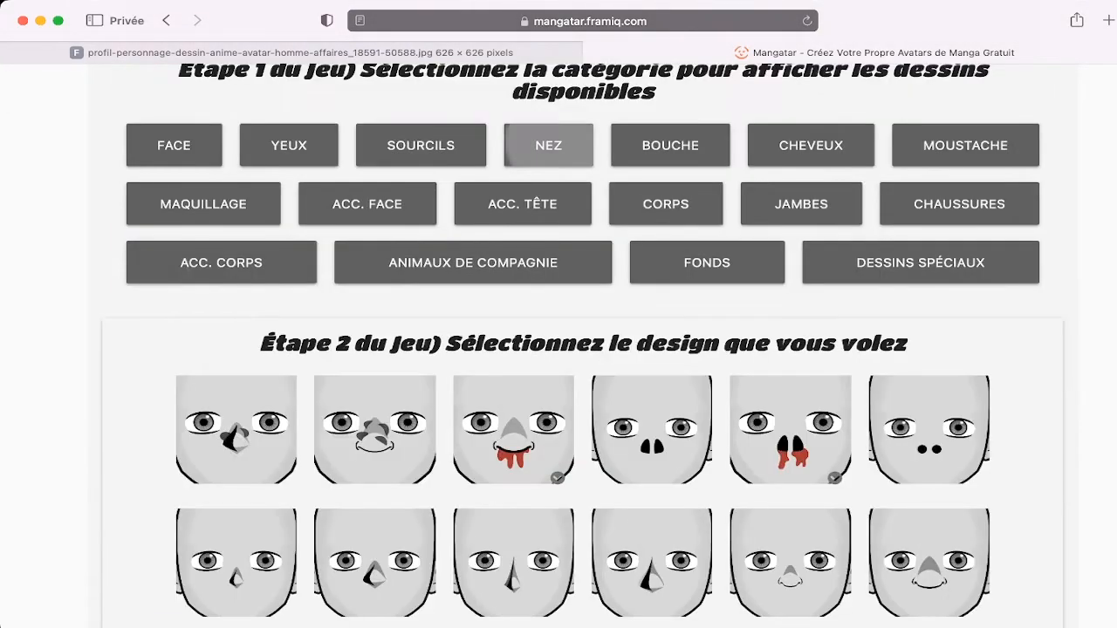
{"action": "scroll", "coordinate": [548, 145], "scroll_direction": "down", "scroll_amount": 1}
{"action": "left_click", "coordinate": [237, 503]}
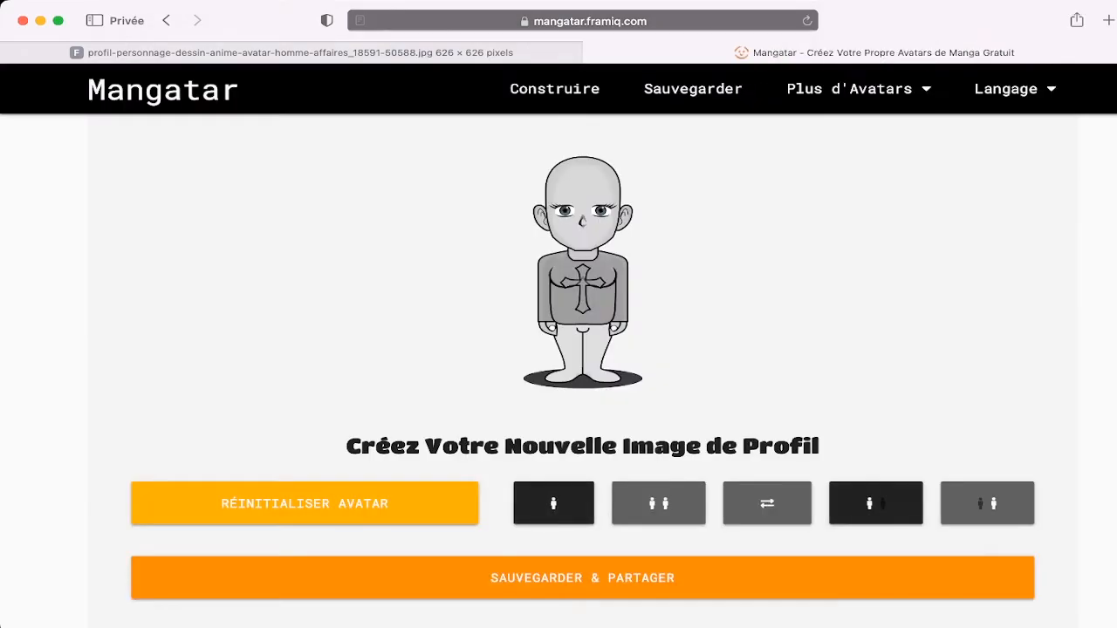
Step: Open the save and share page for the manga avatar
{"action": "scroll", "coordinate": [559, 349], "scroll_direction": "down", "scroll_amount": 5}
{"action": "scroll", "coordinate": [559, 349], "scroll_direction": "up", "scroll_amount": 5}
{"action": "scroll", "coordinate": [558, 349], "scroll_direction": "down", "scroll_amount": 3}
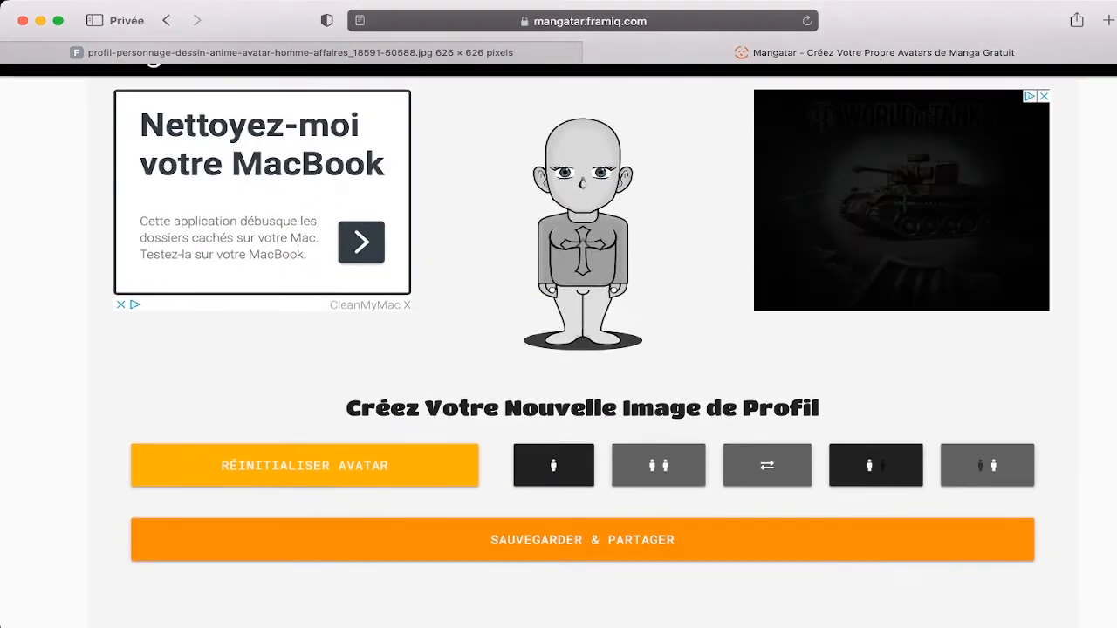
{"action": "scroll", "coordinate": [559, 349], "scroll_direction": "down", "scroll_amount": 1}
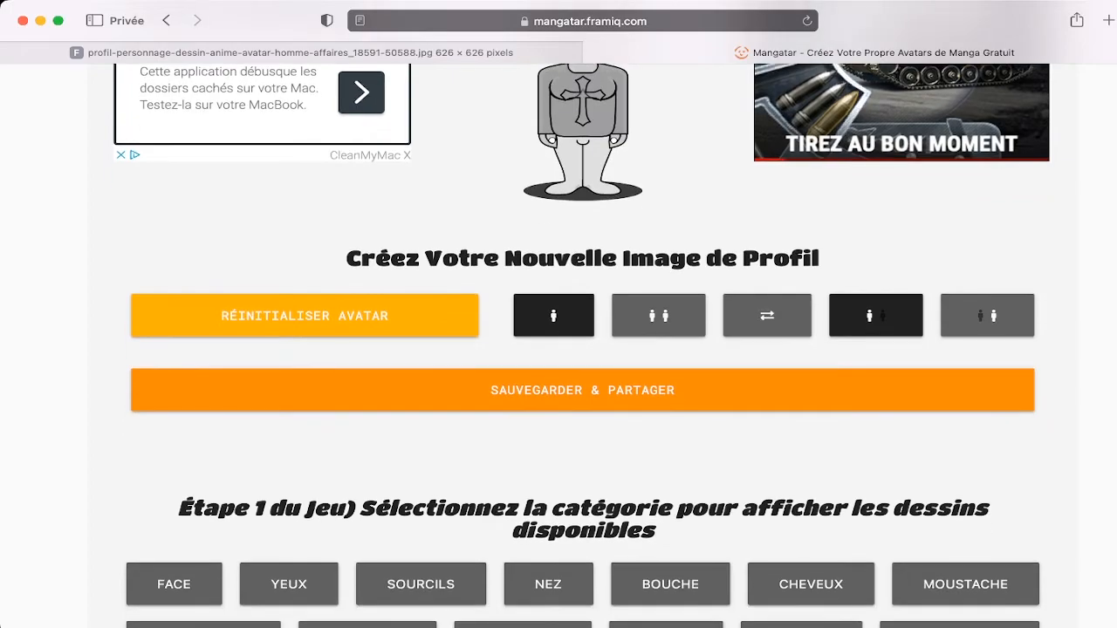
{"action": "scroll", "coordinate": [559, 349], "scroll_direction": "down", "scroll_amount": 2}
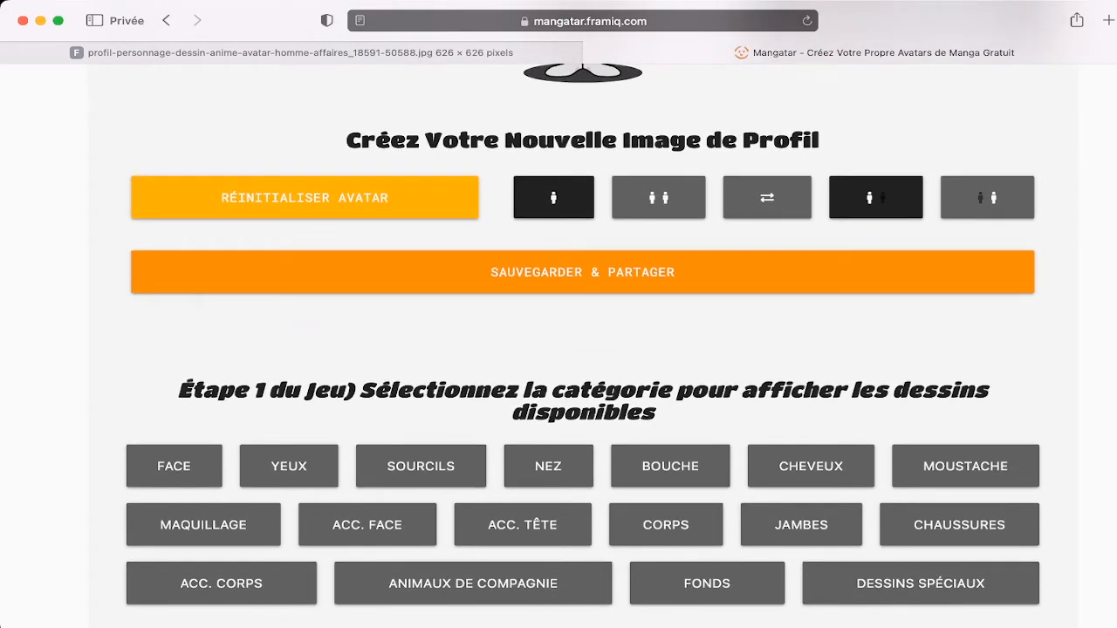
{"action": "left_click", "coordinate": [629, 272]}
Step: Start downloading the avatar at 1000 px and decline the site's download permission
{"action": "scroll", "coordinate": [628, 273], "scroll_direction": "down", "scroll_amount": 3}
{"action": "scroll", "coordinate": [583, 350], "scroll_direction": "down", "scroll_amount": 4}
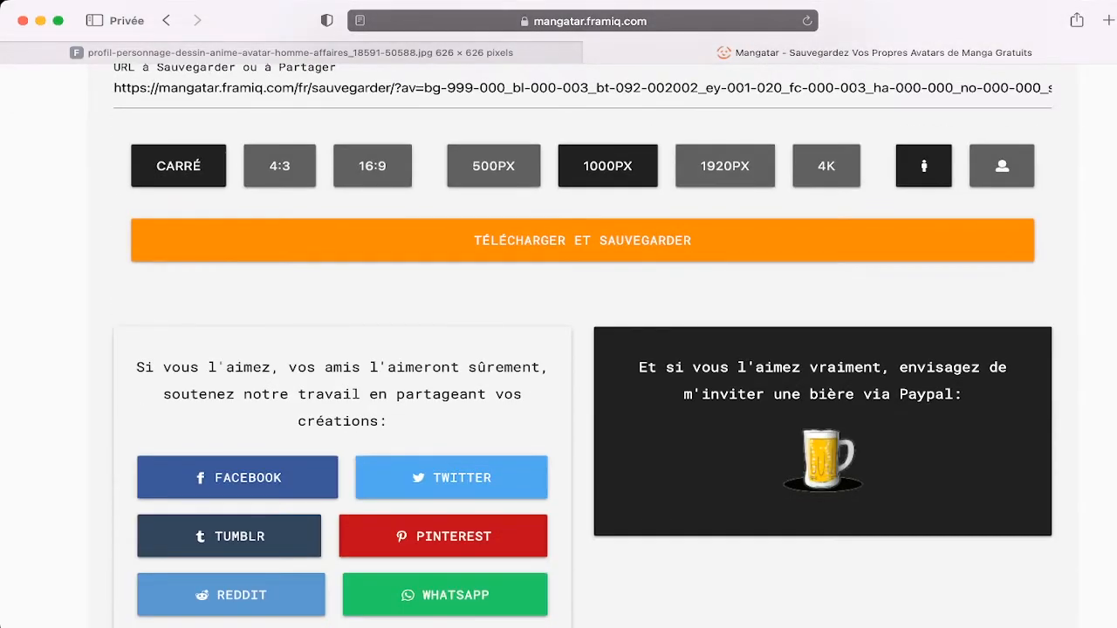
{"action": "scroll", "coordinate": [583, 349], "scroll_direction": "up", "scroll_amount": 1}
{"action": "scroll", "coordinate": [583, 349], "scroll_direction": "up", "scroll_amount": 1}
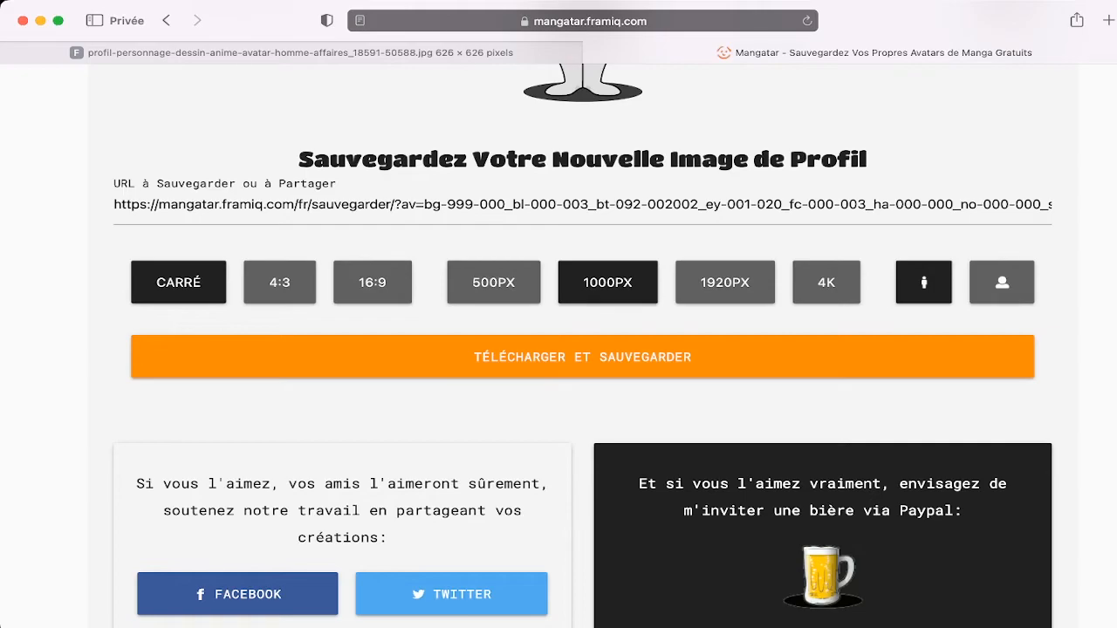
{"action": "left_click", "coordinate": [628, 283]}
{"action": "left_click", "coordinate": [611, 357]}
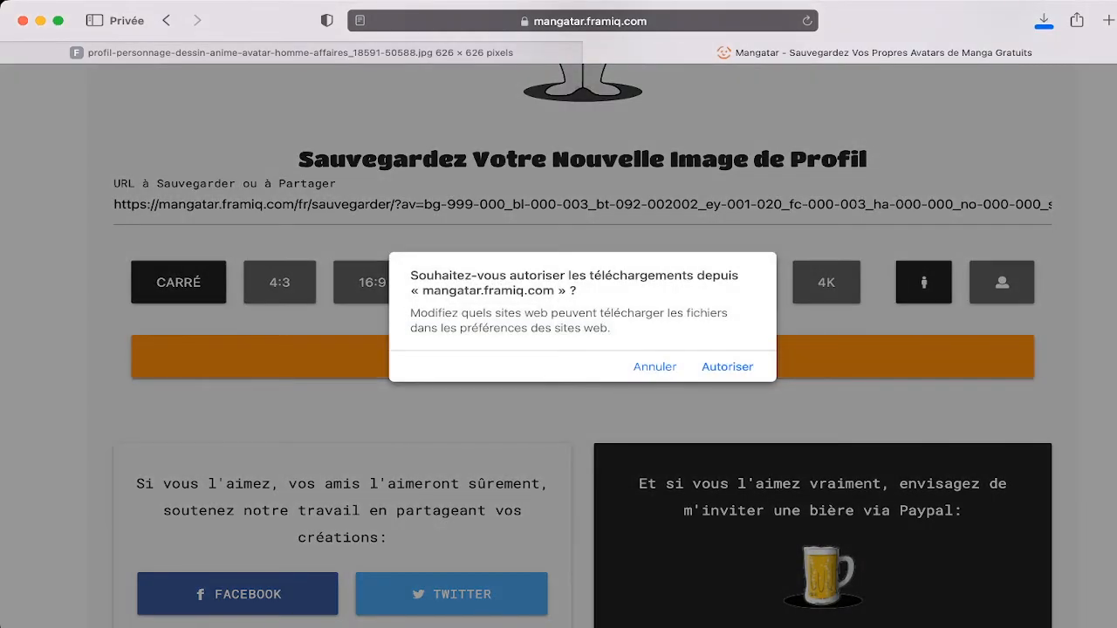
{"action": "left_click", "coordinate": [655, 367]}
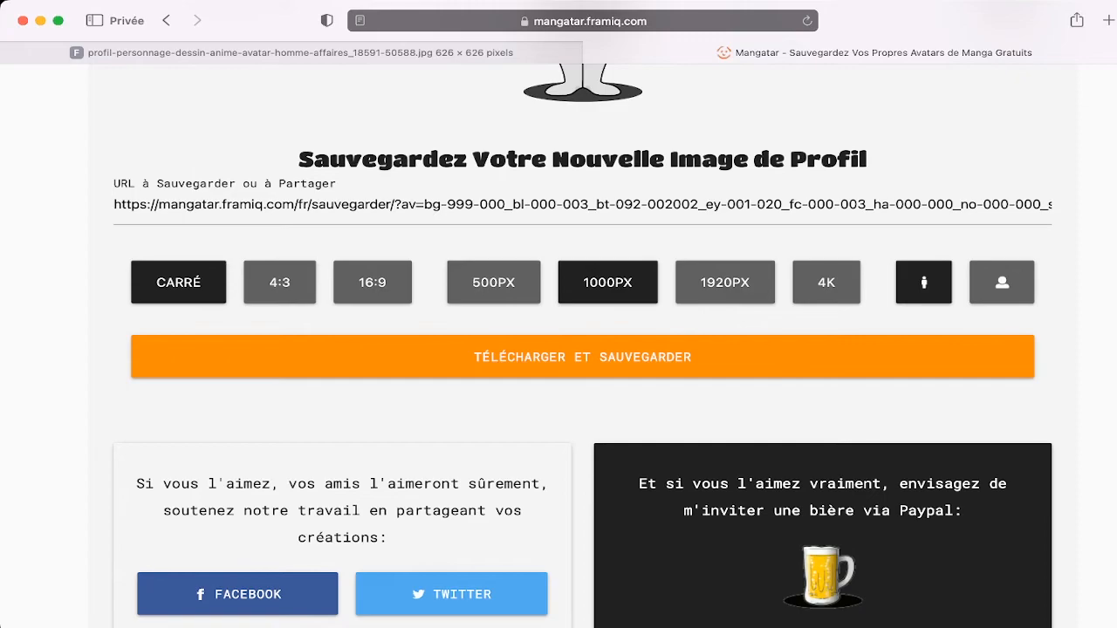
Step: Look over the avatar preview and the save page's image format, size, download and social sharing options
{"action": "scroll", "coordinate": [583, 346], "scroll_direction": "up", "scroll_amount": 5}
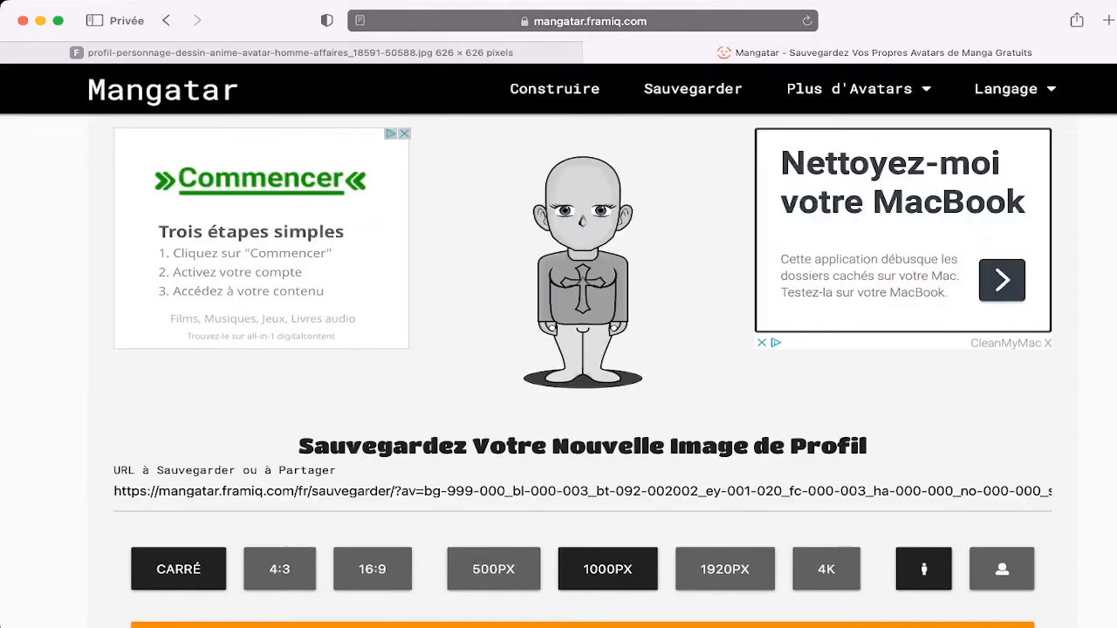
{"action": "scroll", "coordinate": [558, 350], "scroll_direction": "down", "scroll_amount": 10}
{"action": "scroll", "coordinate": [559, 349], "scroll_direction": "up", "scroll_amount": 10}
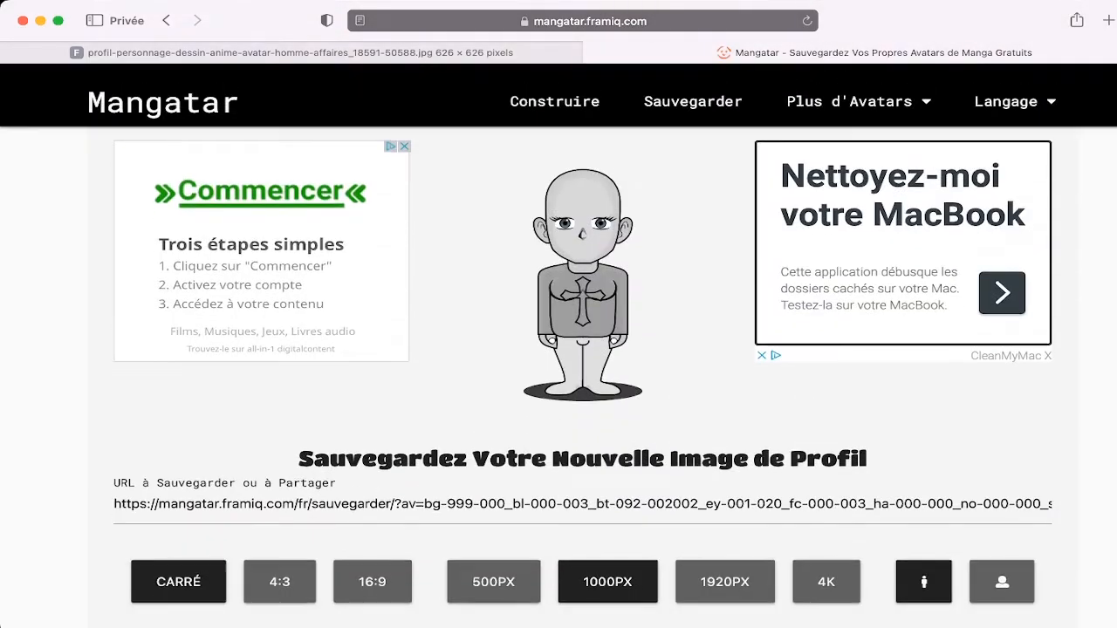
{"action": "scroll", "coordinate": [558, 349], "scroll_direction": "down", "scroll_amount": 2}
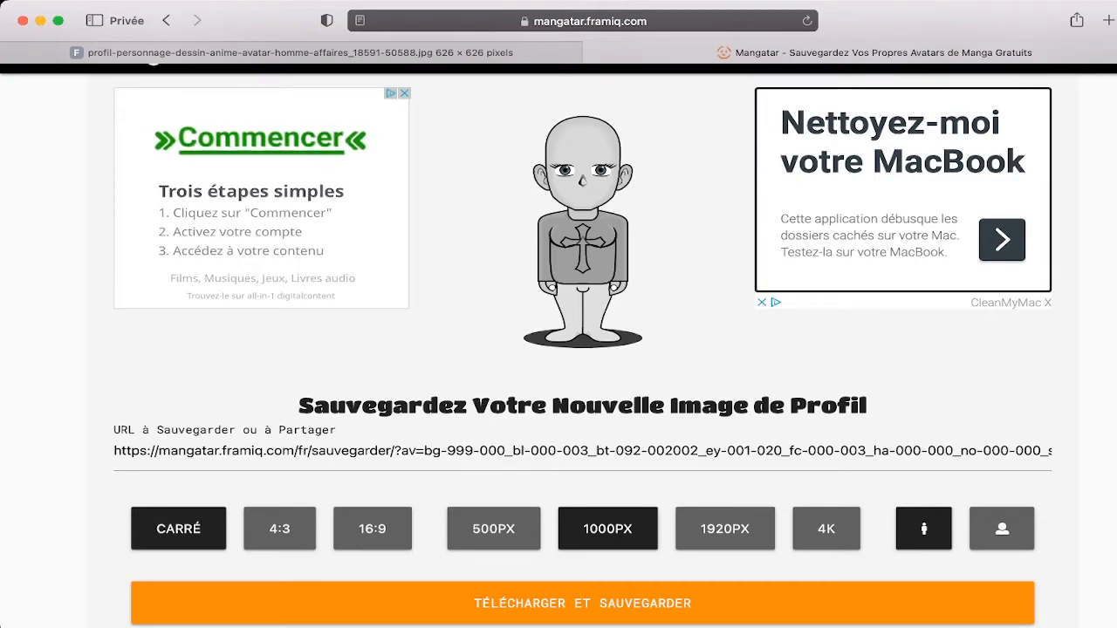
{"action": "scroll", "coordinate": [559, 350], "scroll_direction": "up", "scroll_amount": 1}
{"action": "scroll", "coordinate": [559, 349], "scroll_direction": "down", "scroll_amount": 7}
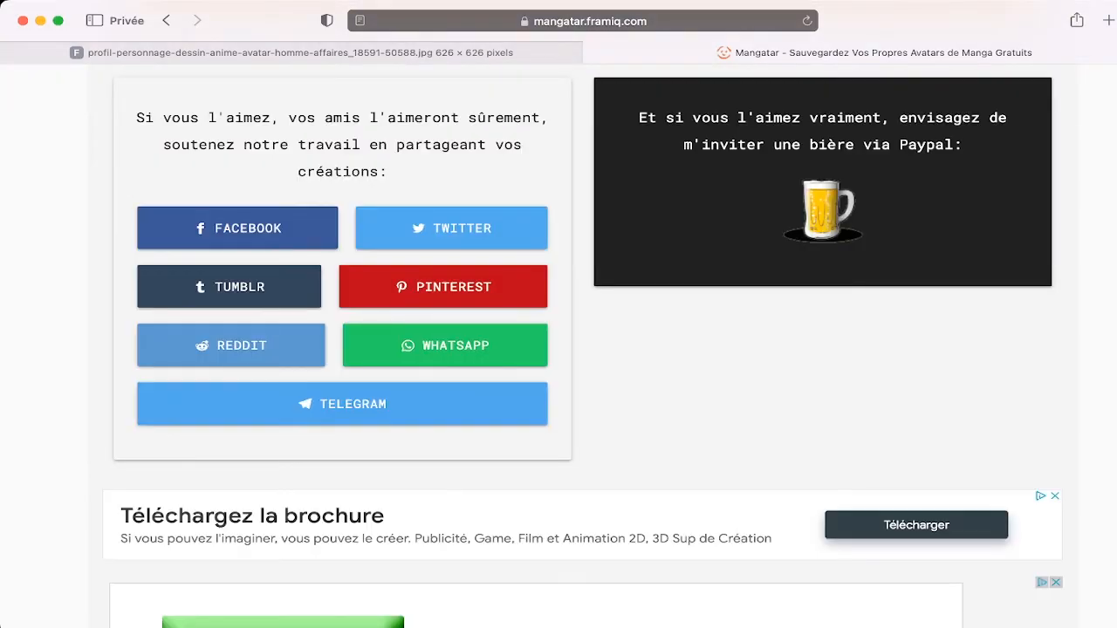
{"action": "scroll", "coordinate": [559, 349], "scroll_direction": "up", "scroll_amount": 9}
{"action": "scroll", "coordinate": [559, 349], "scroll_direction": "down", "scroll_amount": 1}
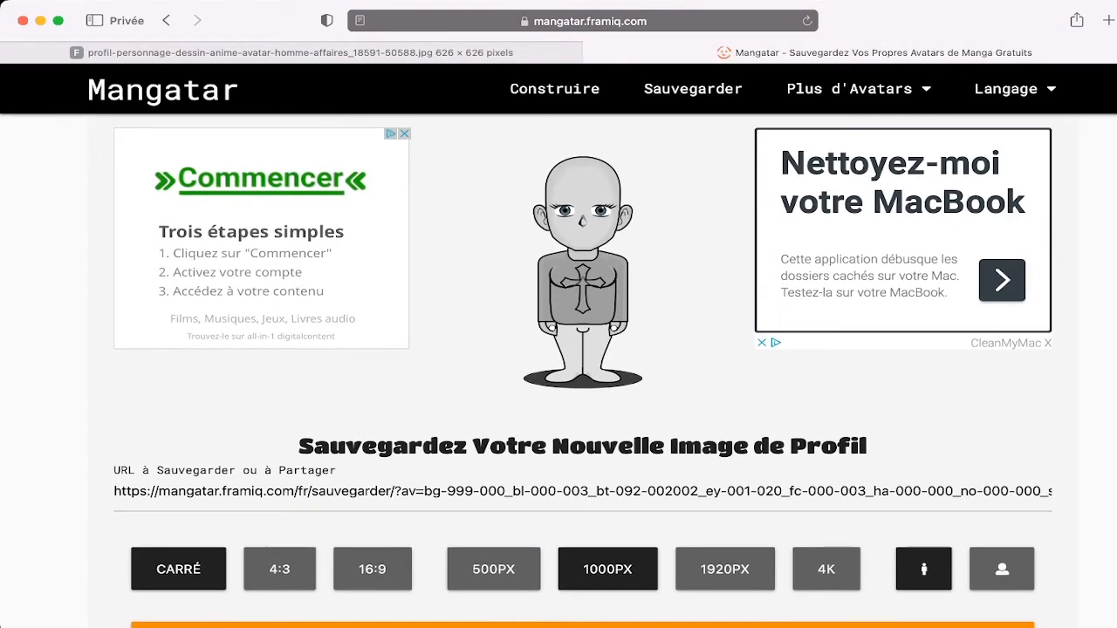
{"action": "scroll", "coordinate": [558, 349], "scroll_direction": "down", "scroll_amount": 2}
{"action": "scroll", "coordinate": [559, 349], "scroll_direction": "down", "scroll_amount": 2}
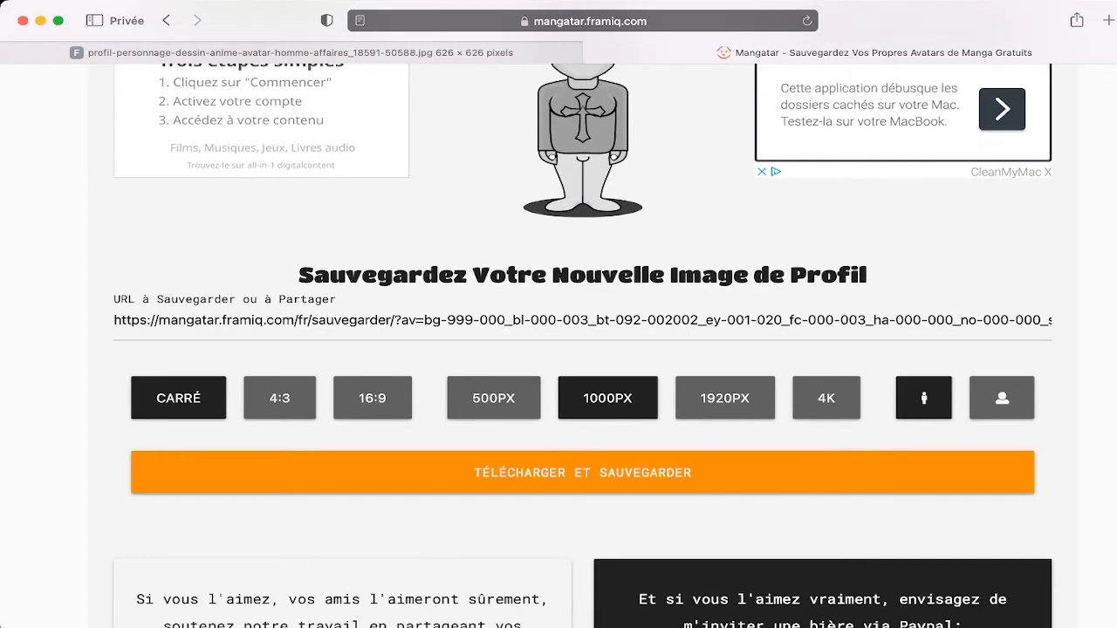
{"action": "scroll", "coordinate": [559, 349], "scroll_direction": "down", "scroll_amount": 12}
{"action": "scroll", "coordinate": [559, 349], "scroll_direction": "up", "scroll_amount": 12}
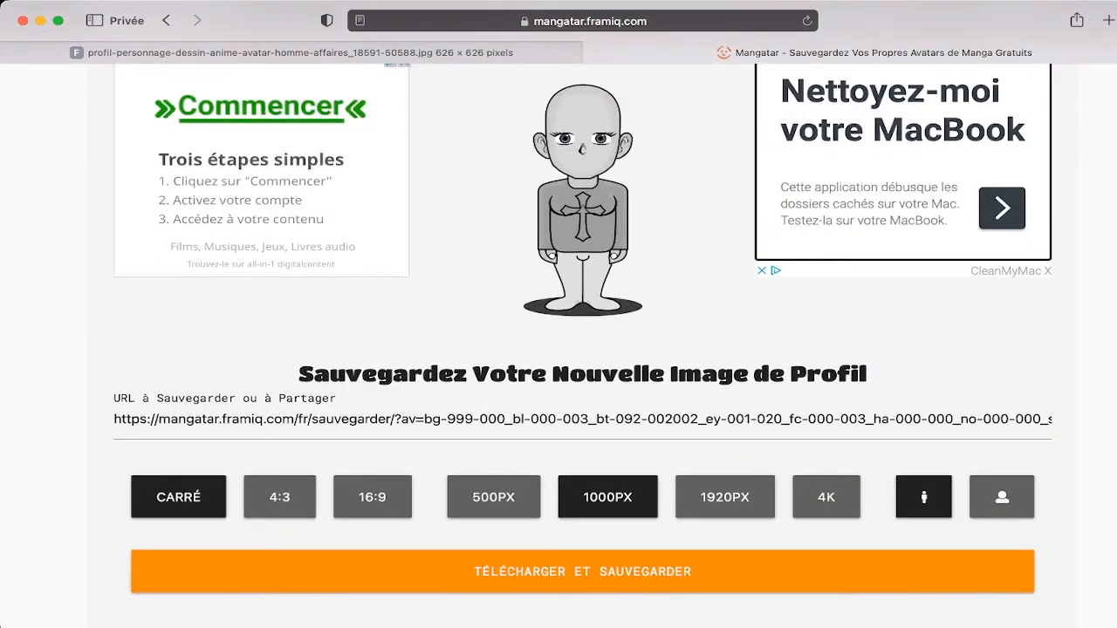